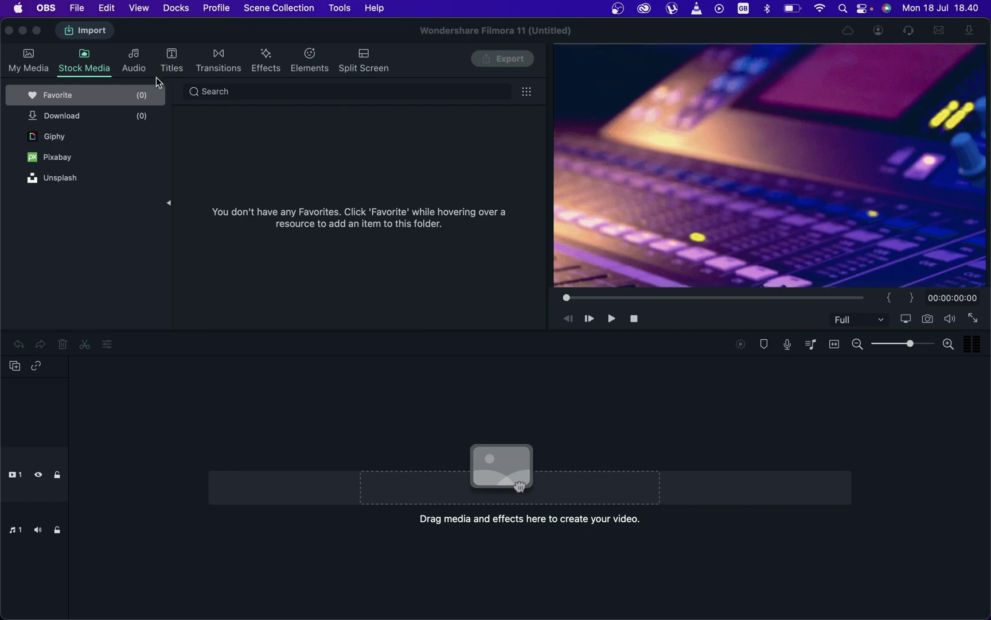
Place the WordArt template Art Title 18 at the start of video track 1
left_click(194, 119)
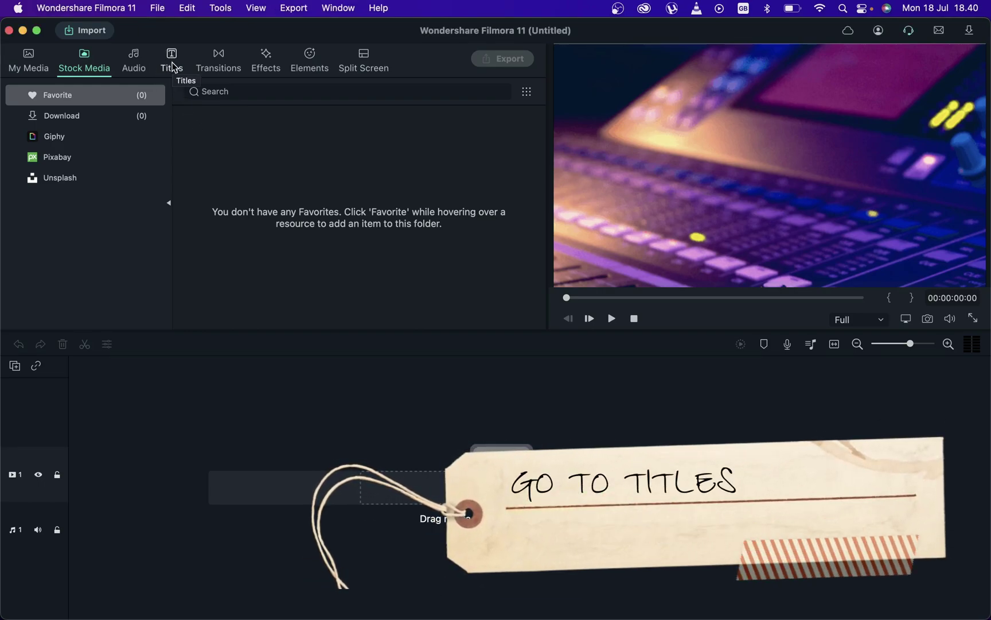
left_click(172, 61)
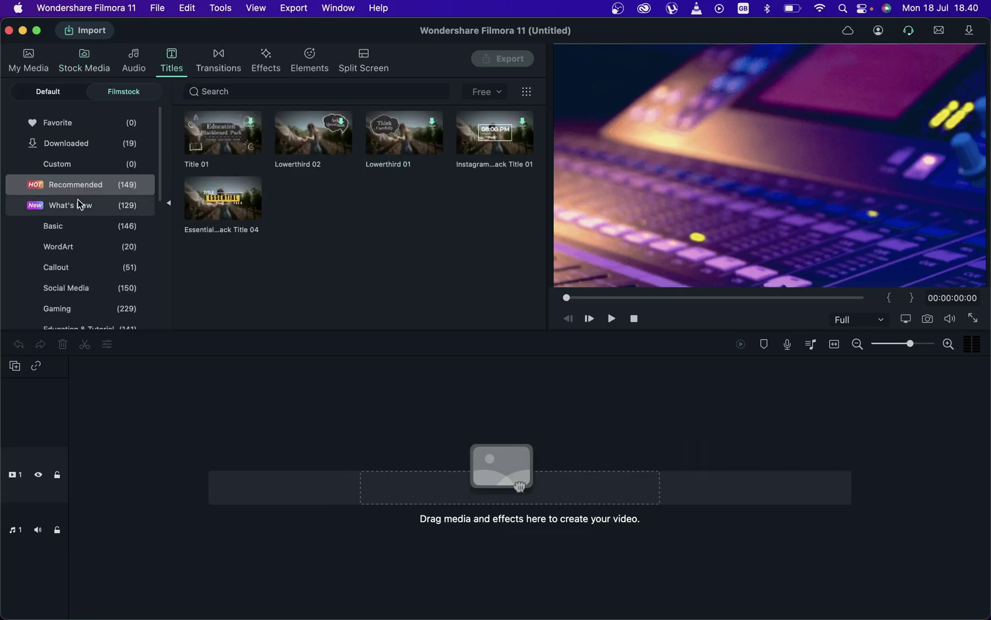
scroll(78, 199, "down", 3)
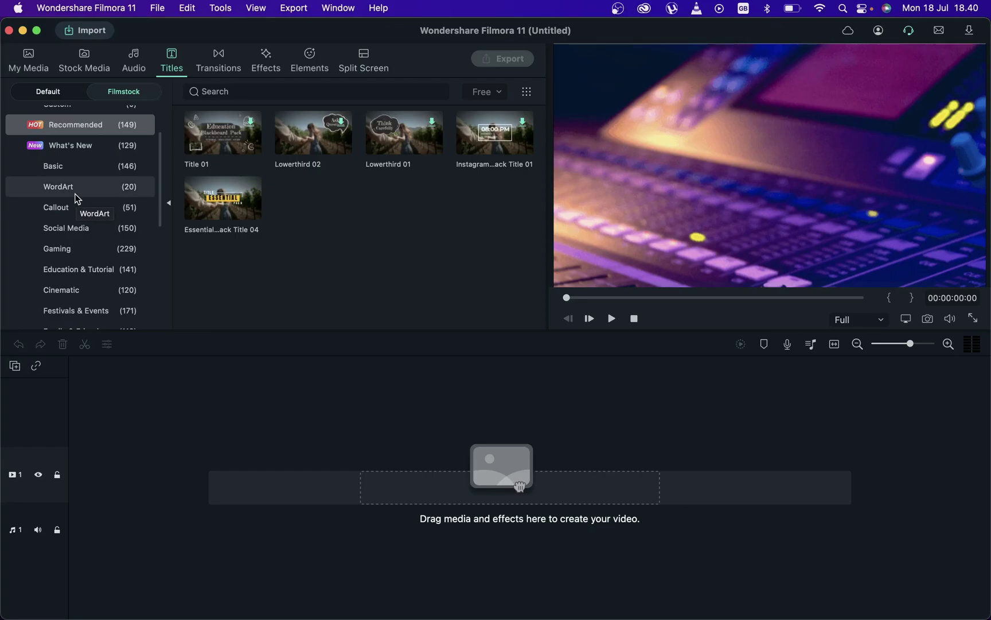
left_click(74, 194)
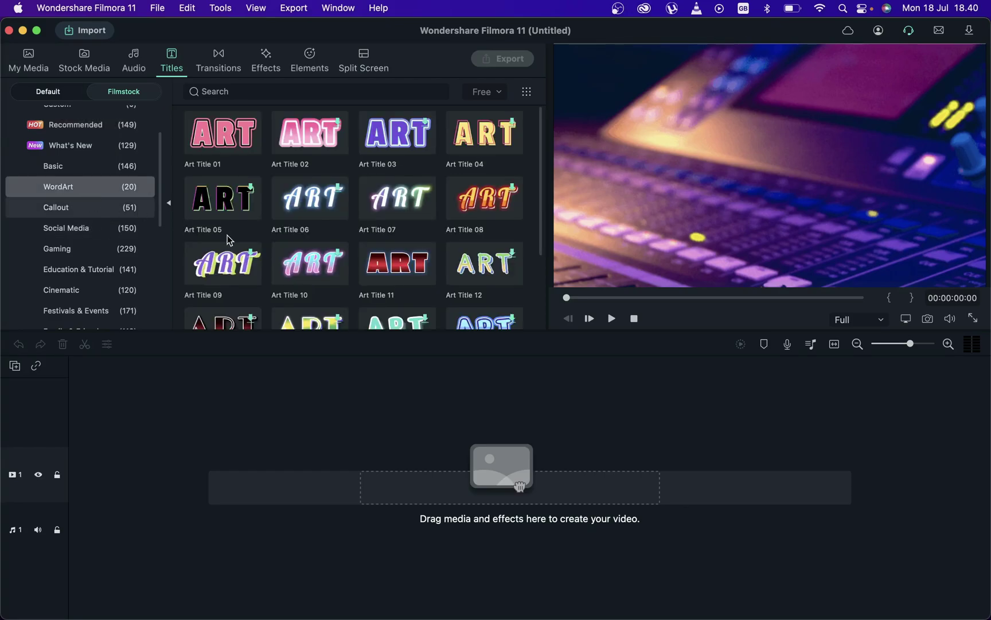
scroll(227, 233, "down", 2)
scroll(228, 233, "down", 2)
scroll(229, 234, "down", 1)
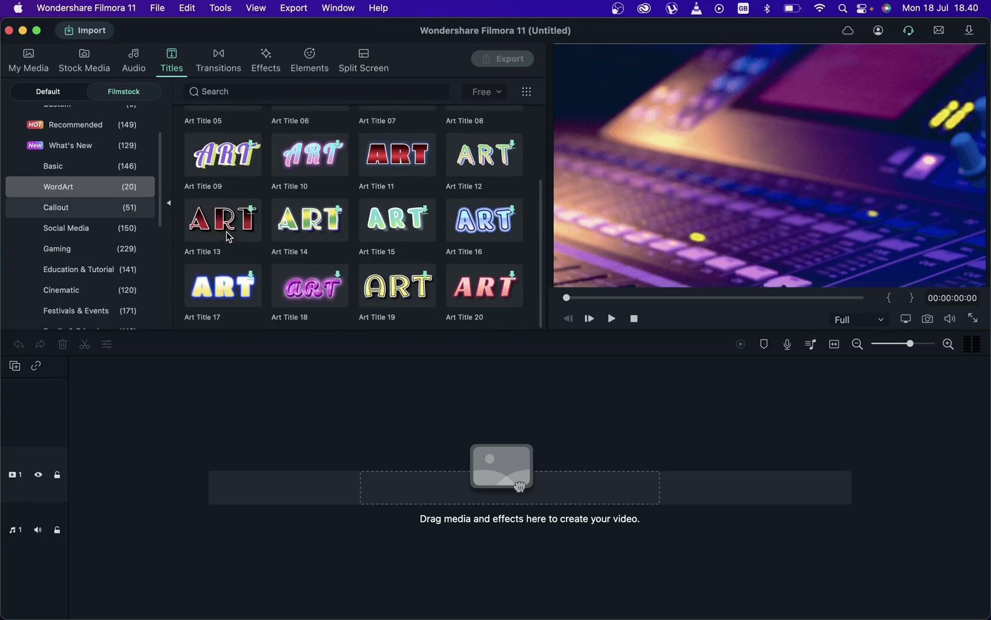
scroll(228, 235, "up", 2)
scroll(229, 235, "down", 2)
left_click(300, 285)
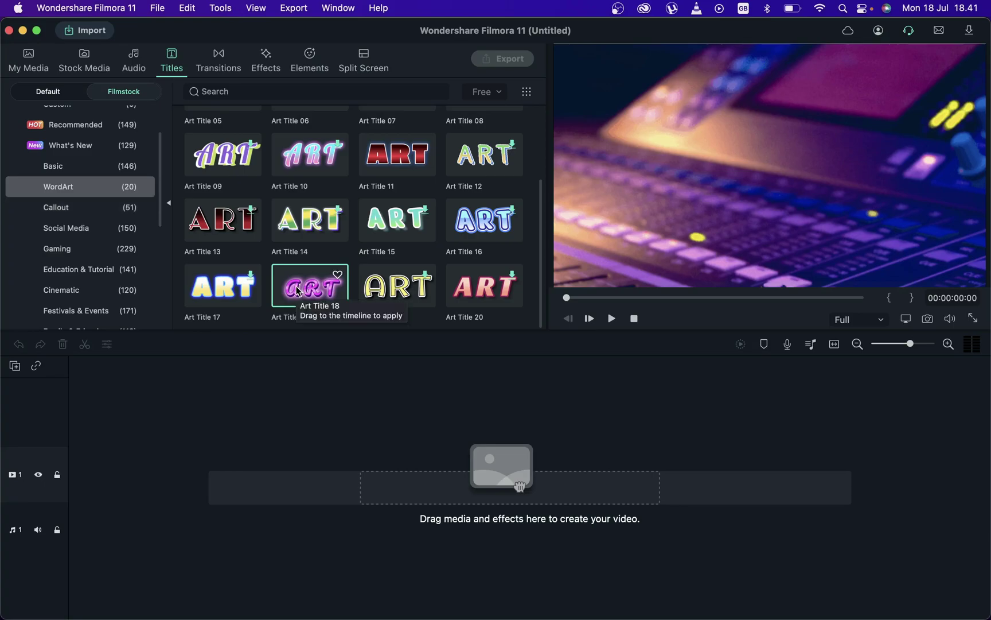
left_click_drag(297, 284, 170, 438)
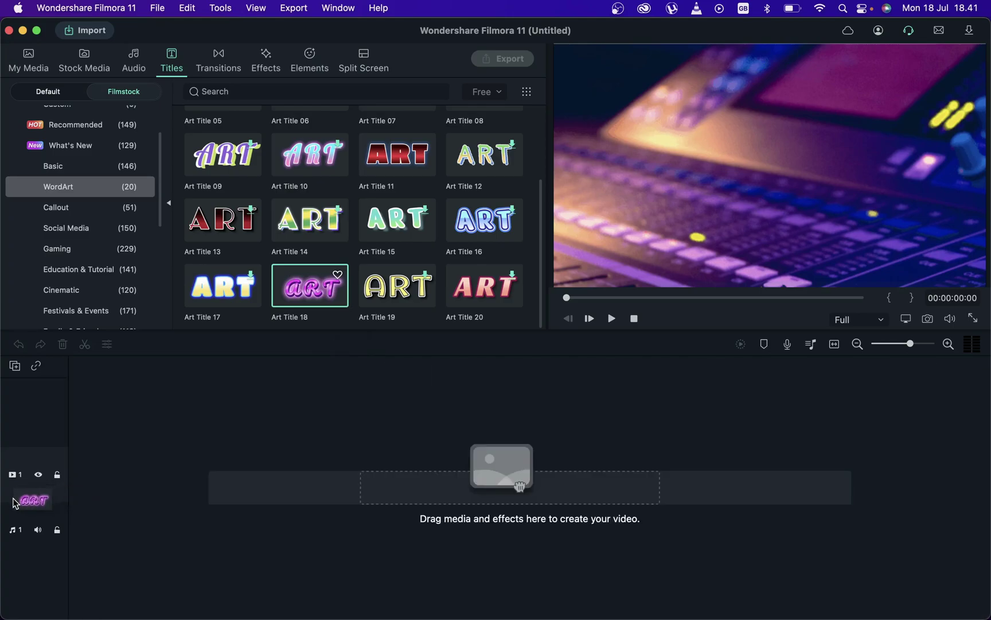
left_click_drag(171, 439, 86, 472)
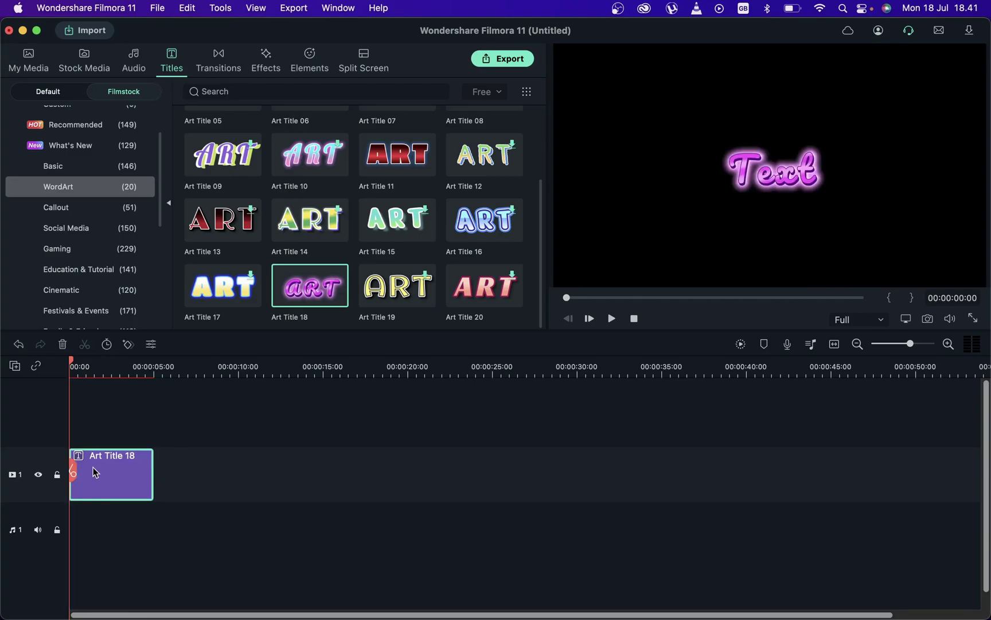
Replace the placeholder 'Text' with 'MY VIEWERS' and apply the Passion One Regular font
double_click(93, 471)
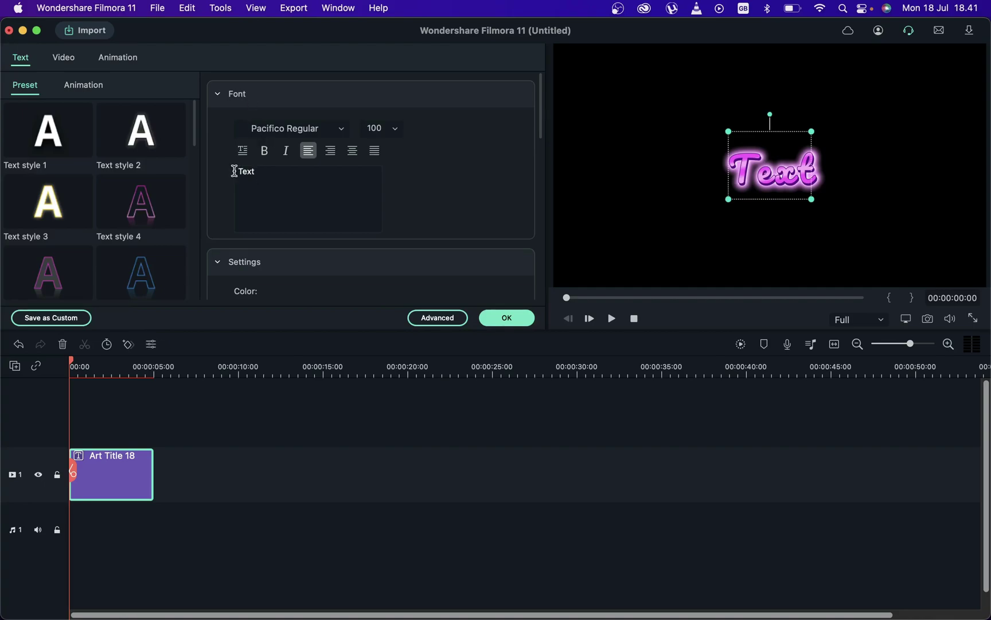
left_click_drag(259, 171, 230, 173)
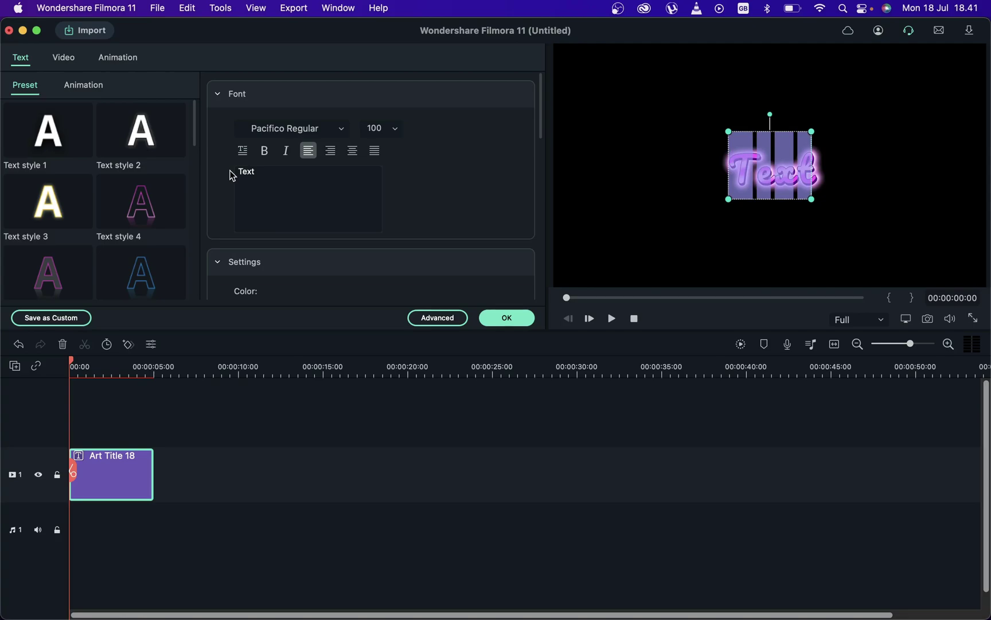
type("MY VIEWERAS")
key("super+a")
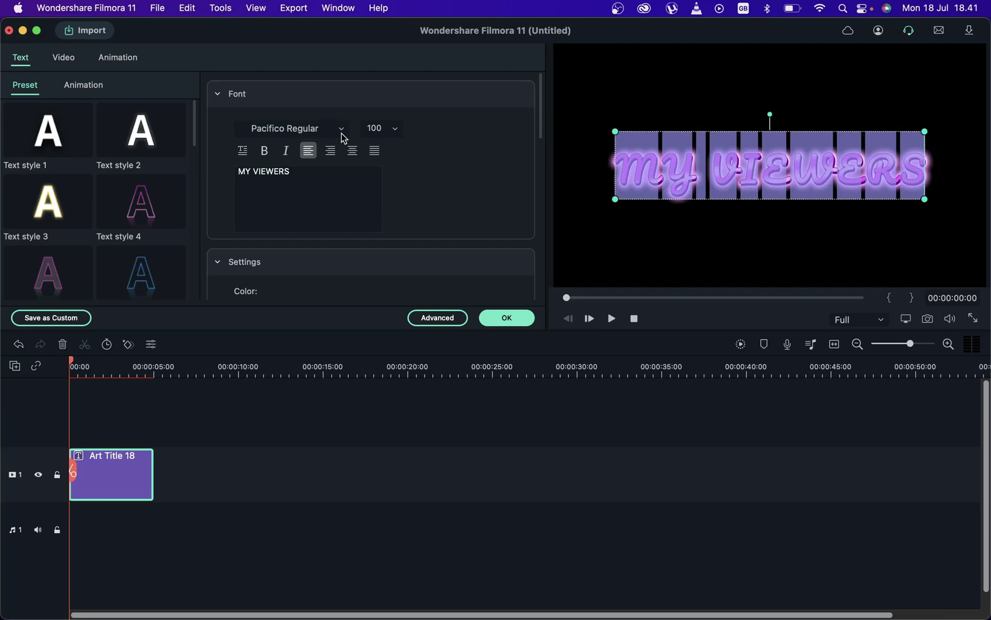
left_click(341, 133)
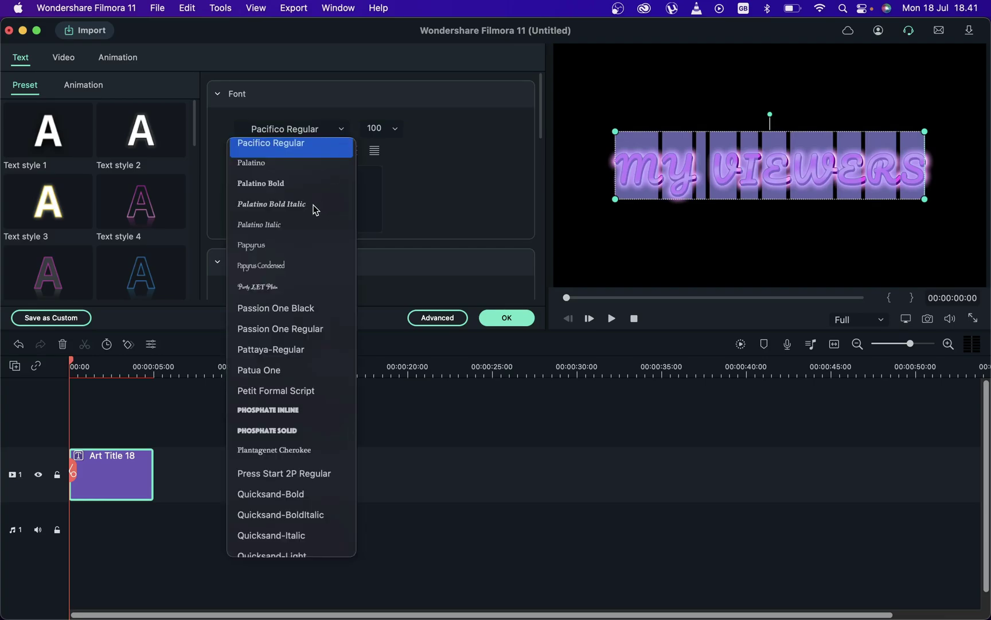
left_click(281, 330)
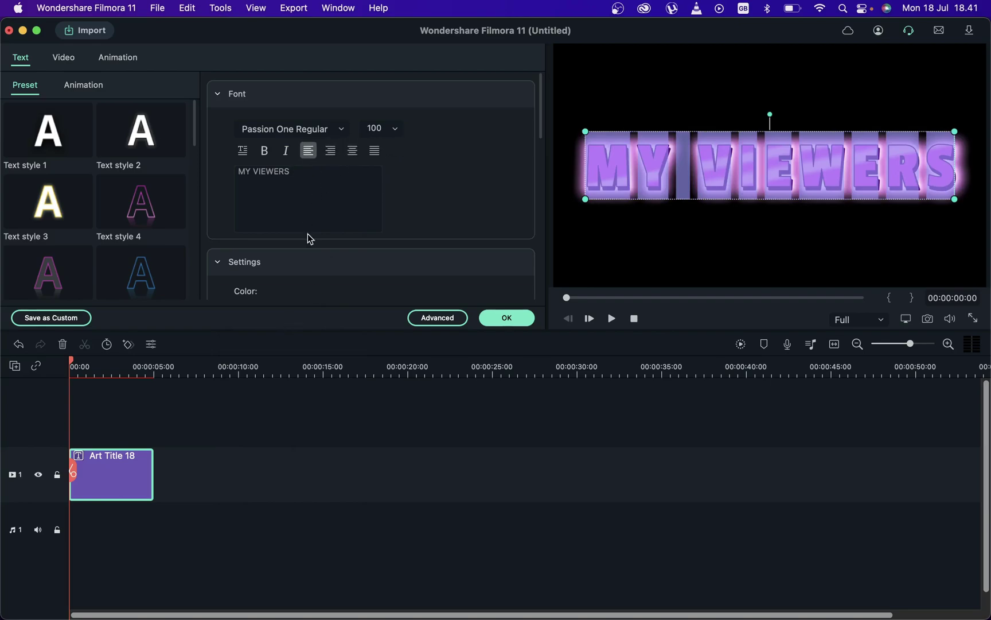
scroll(308, 233, "down", 3)
Tint the title text blue-purple and widen its letter spacing to 7
left_click(273, 229)
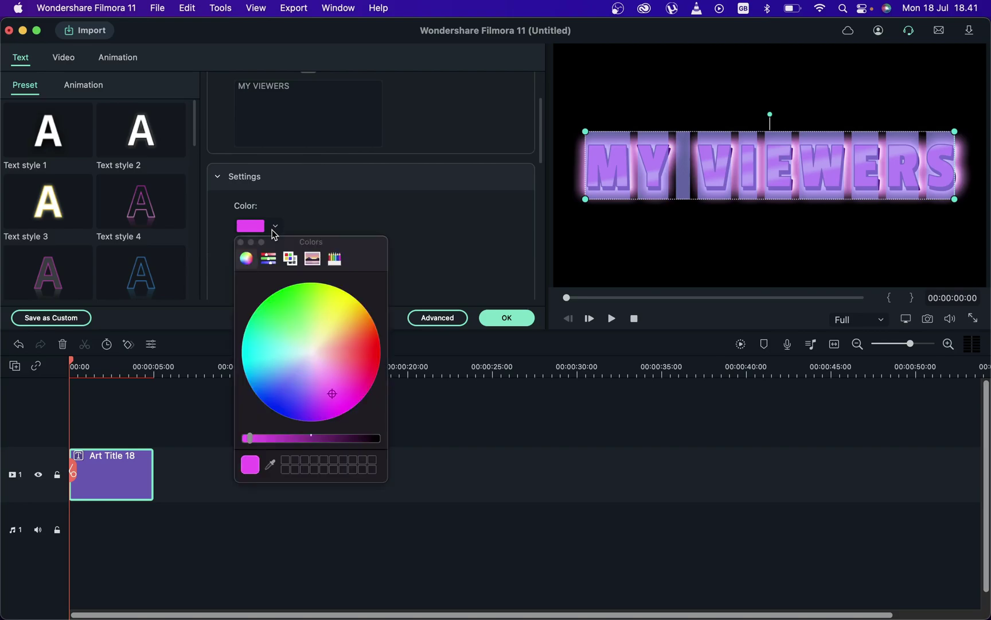
left_click_drag(282, 388, 289, 394)
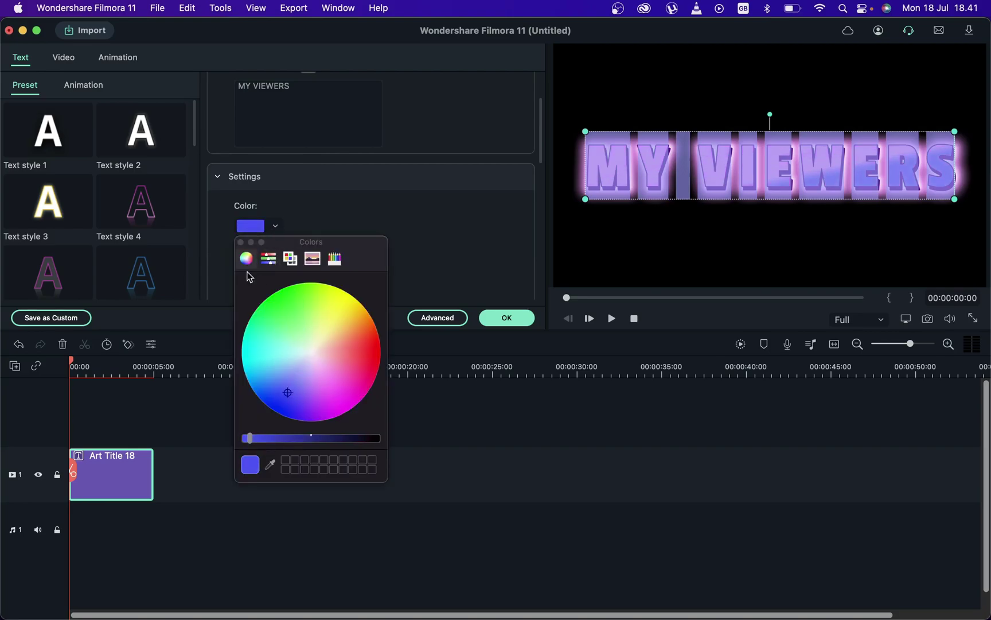
left_click(241, 243)
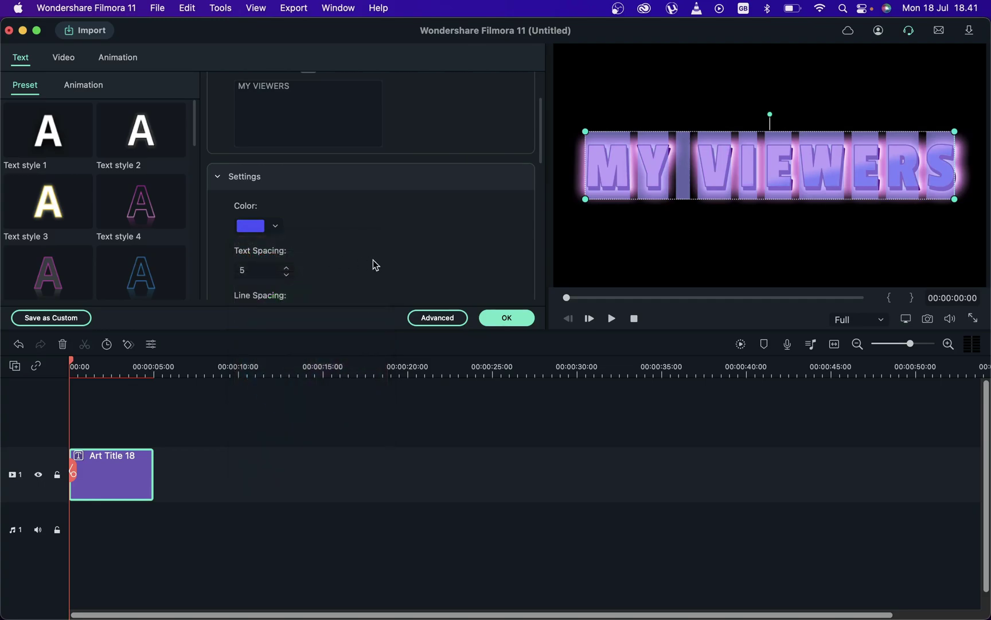
scroll(390, 259, "down", 3)
scroll(390, 258, "down", 1)
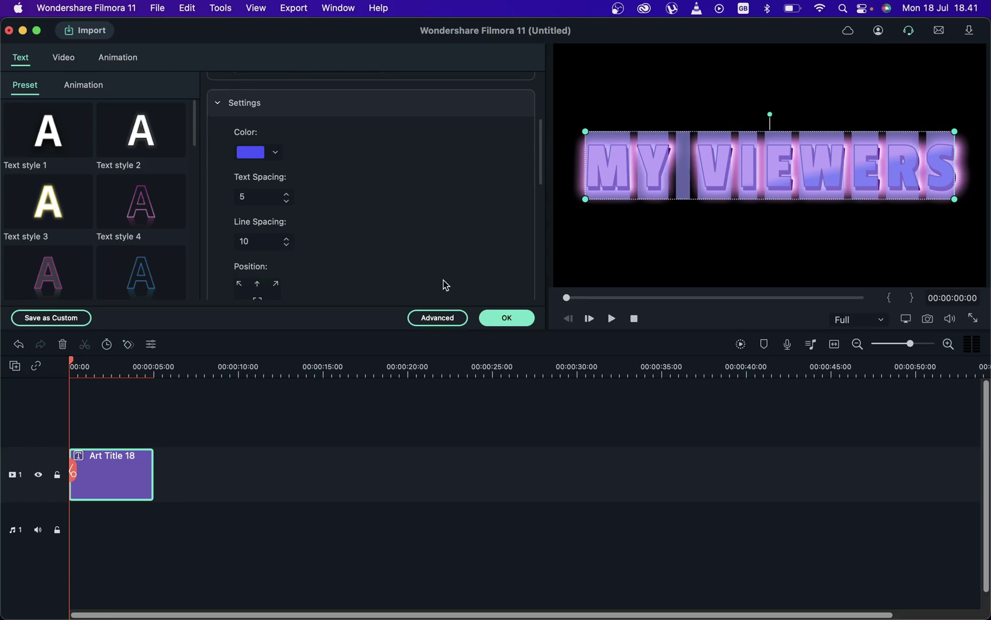
scroll(349, 218, "down", 2)
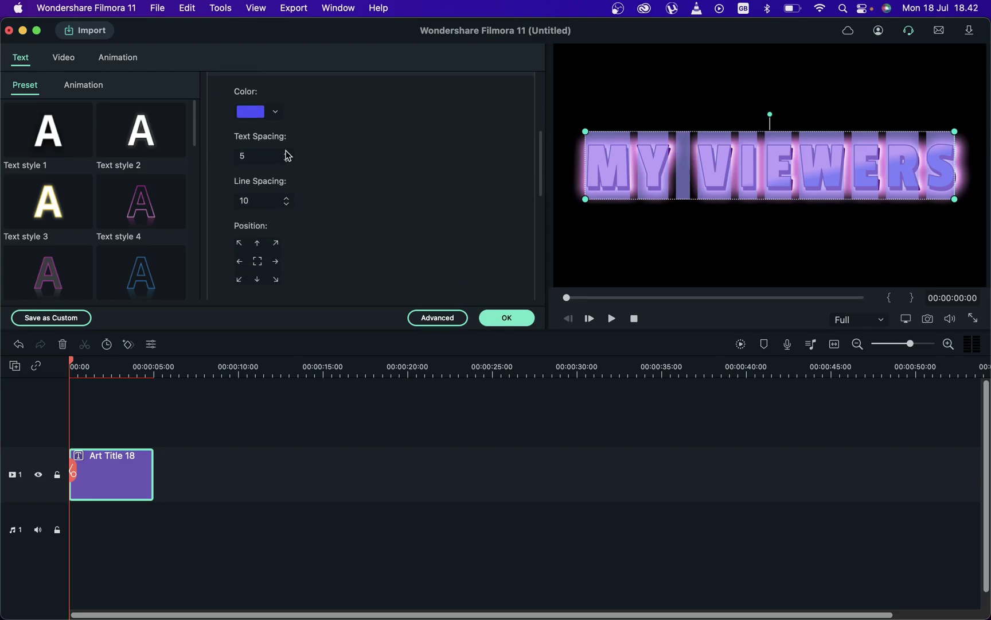
left_click(287, 153)
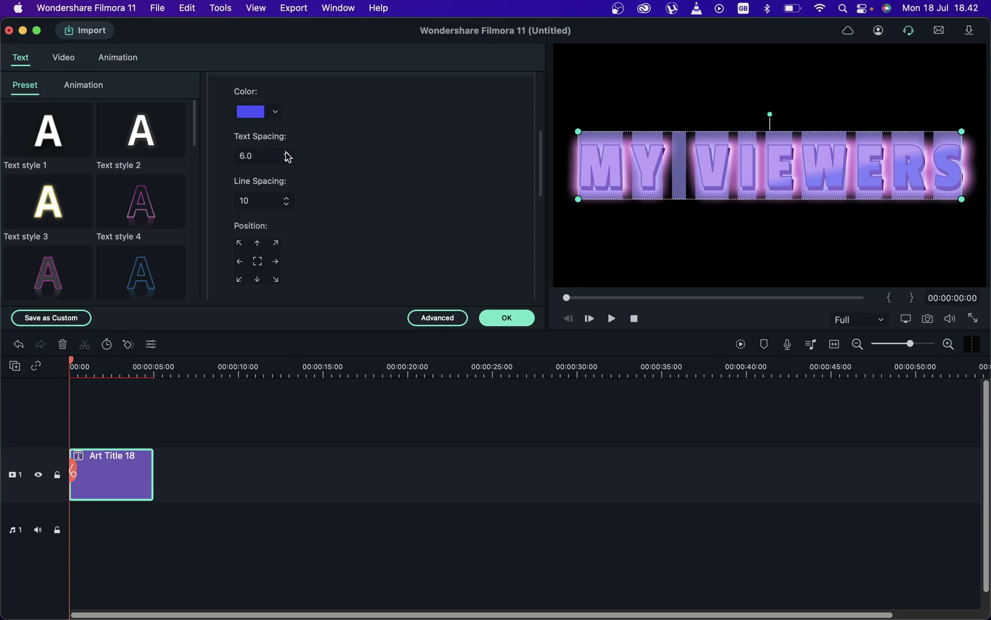
left_click(287, 154)
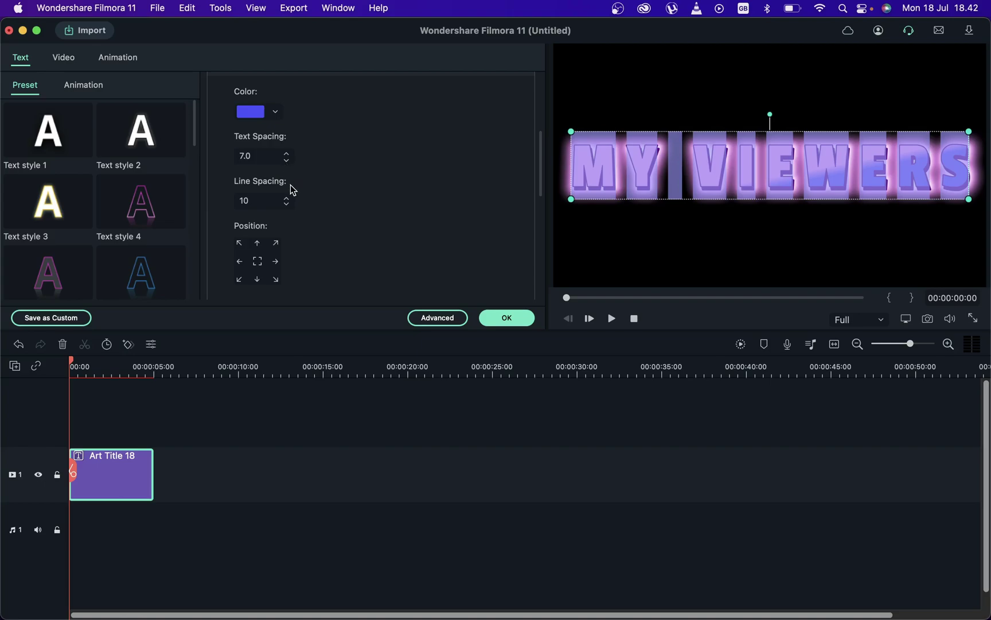
scroll(311, 244, "down", 3)
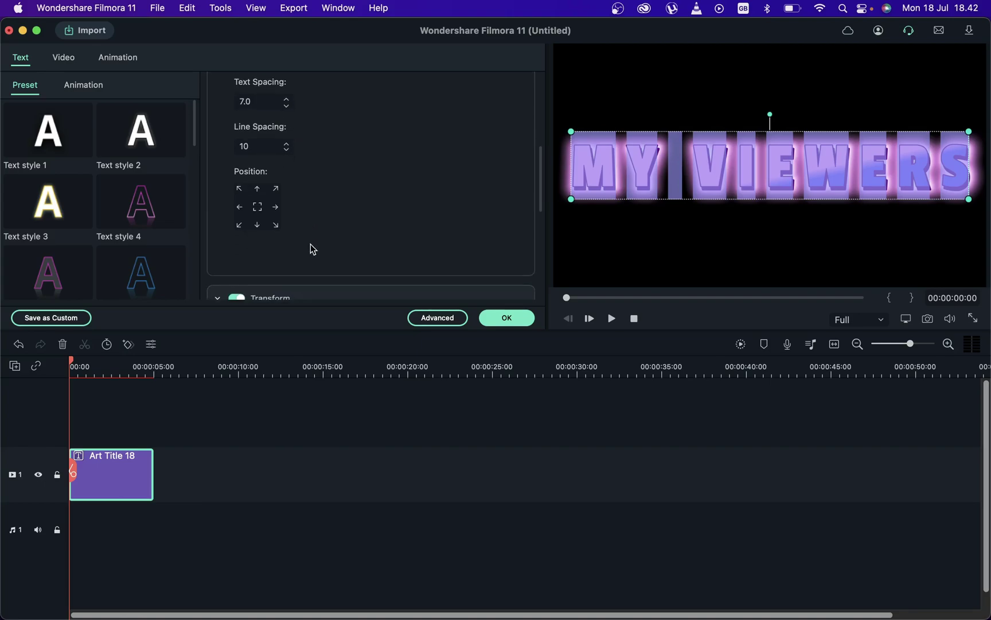
scroll(311, 244, "down", 3)
scroll(311, 244, "down", 3)
scroll(311, 244, "down", 3)
scroll(311, 245, "down", 3)
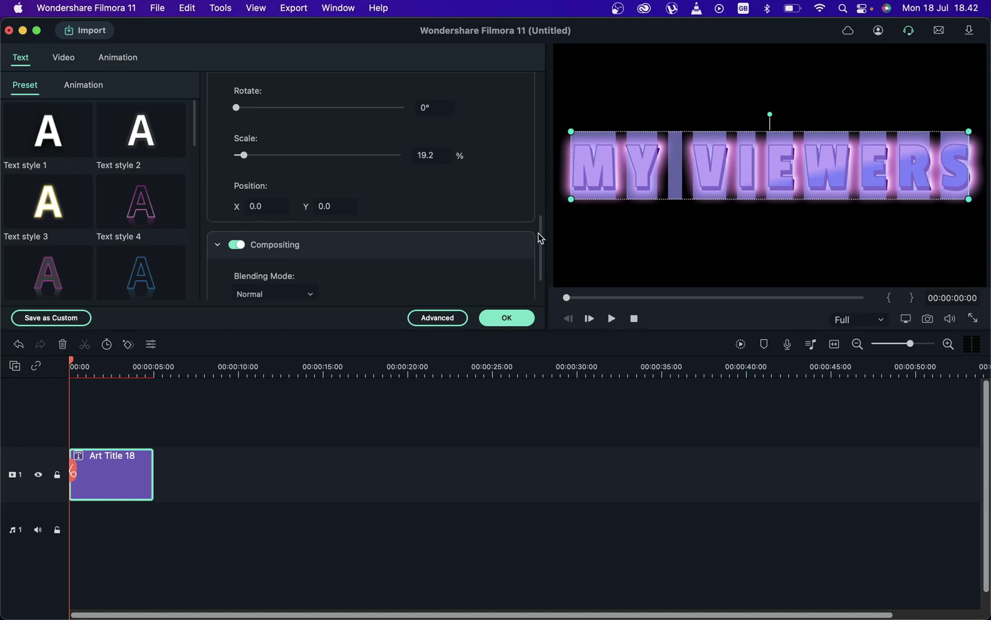
scroll(540, 236, "down", 3)
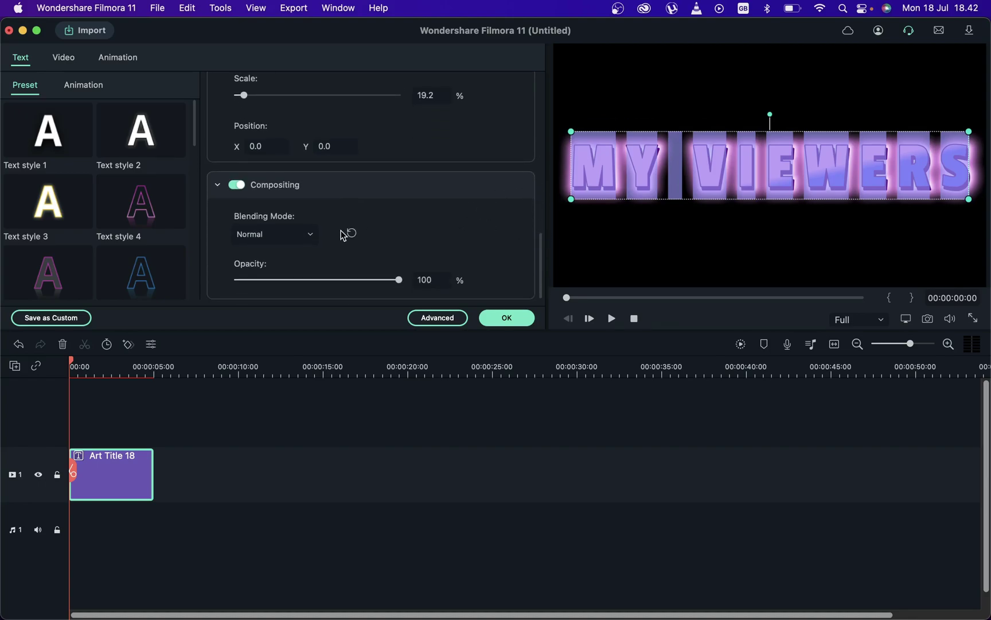
Keep the title's blending mode at Normal with opacity back at 100%
left_click(308, 234)
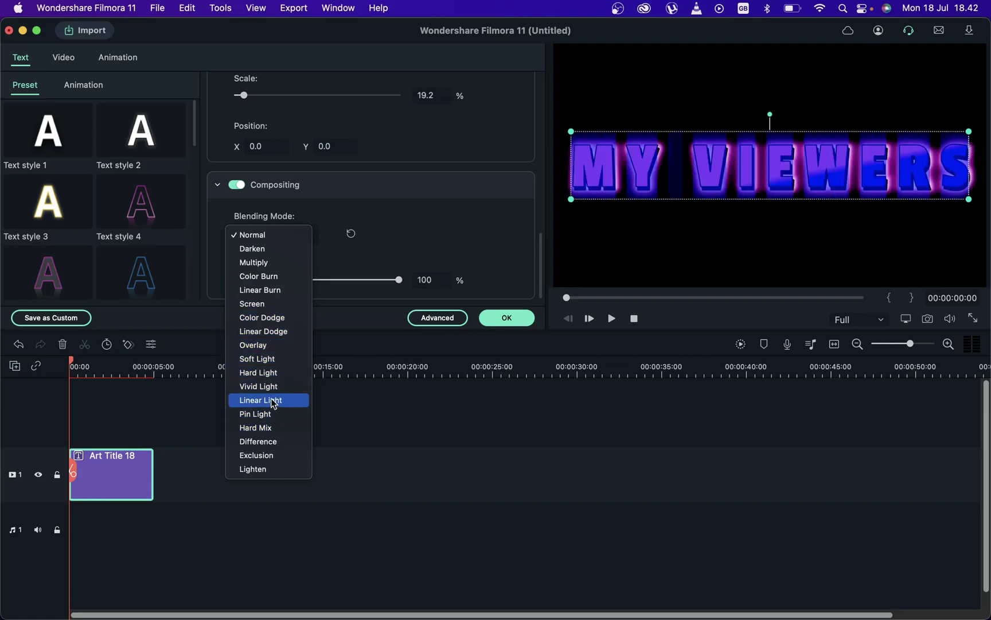
left_click(256, 235)
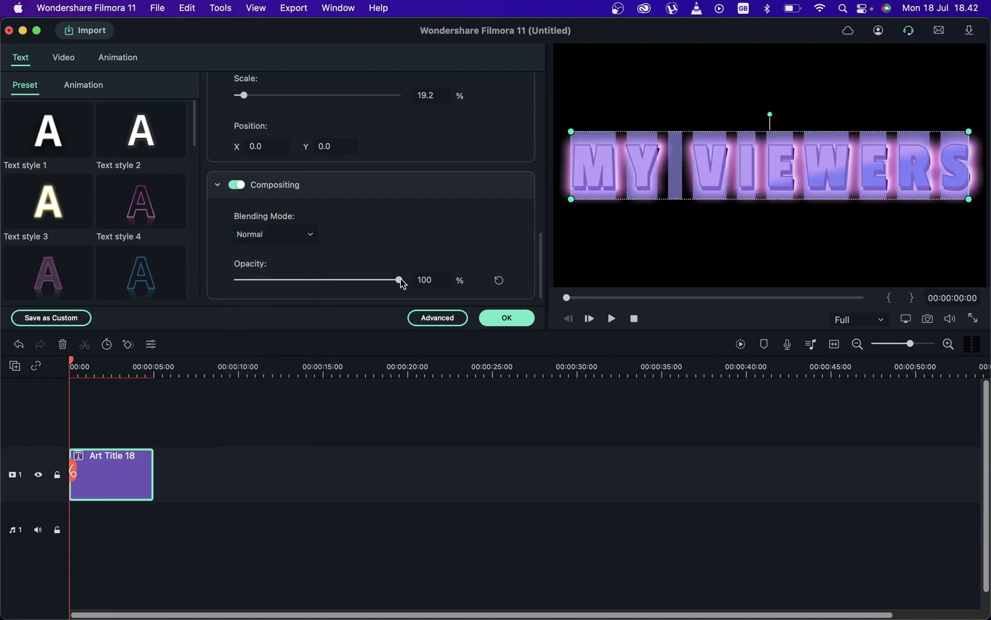
left_click_drag(401, 281, 402, 281)
Confirm the title edits and put the Extreme shake filter on track 2 above the title
left_click(508, 317)
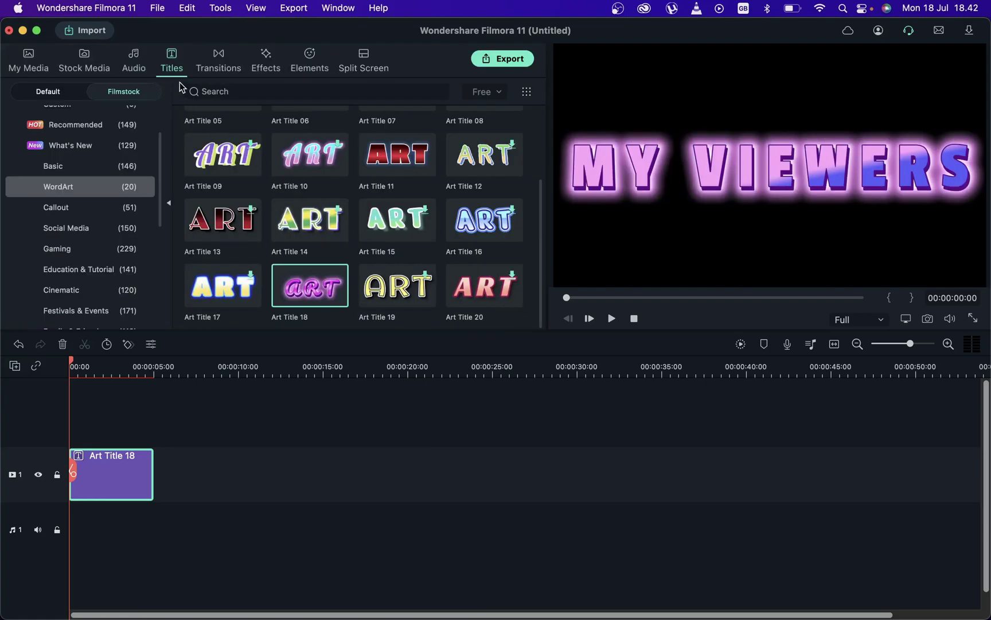
left_click(266, 67)
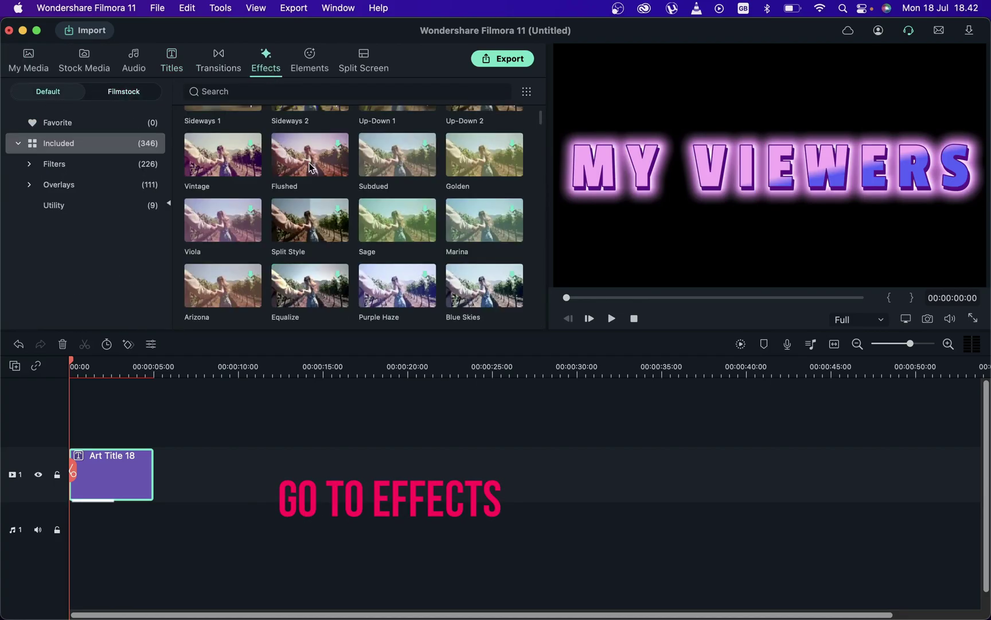
left_click(31, 165)
left_click(67, 186)
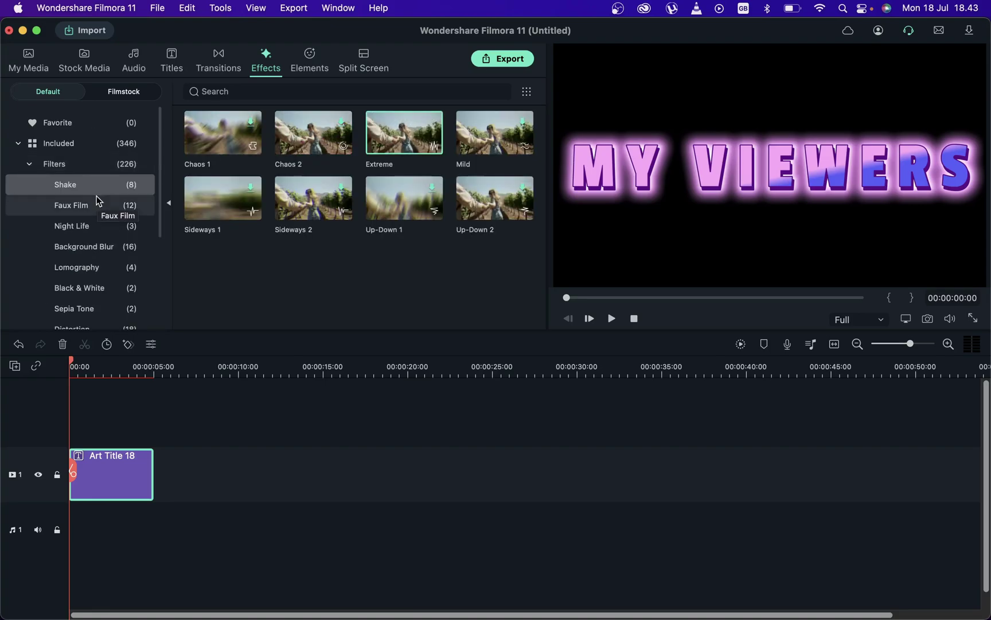
left_click(76, 143)
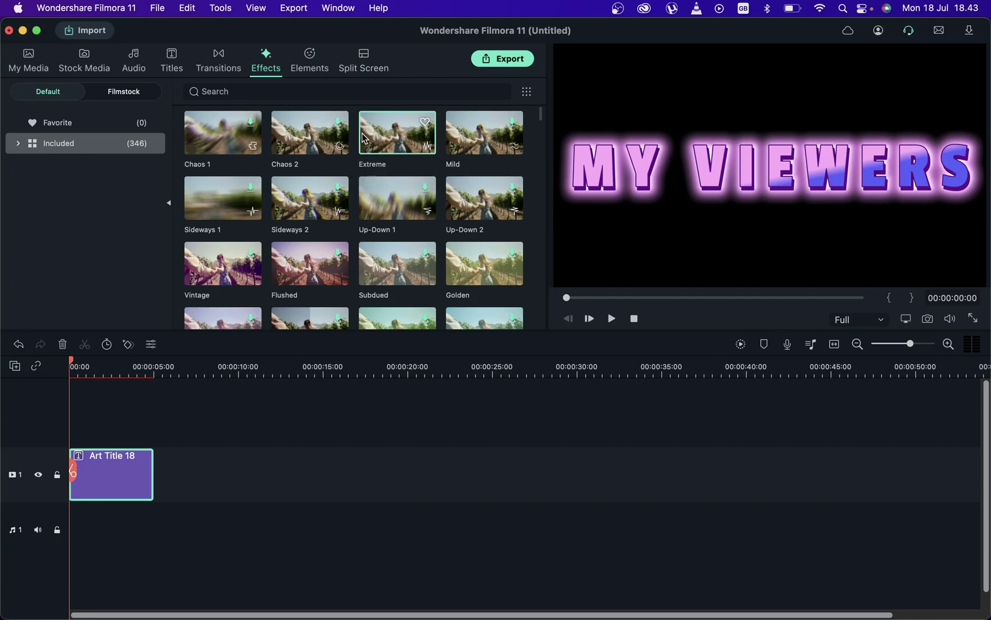
mouse_move(379, 136)
left_mouse_down()
mouse_move(165, 333)
mouse_move(80, 424)
mouse_move(92, 426)
left_mouse_up()
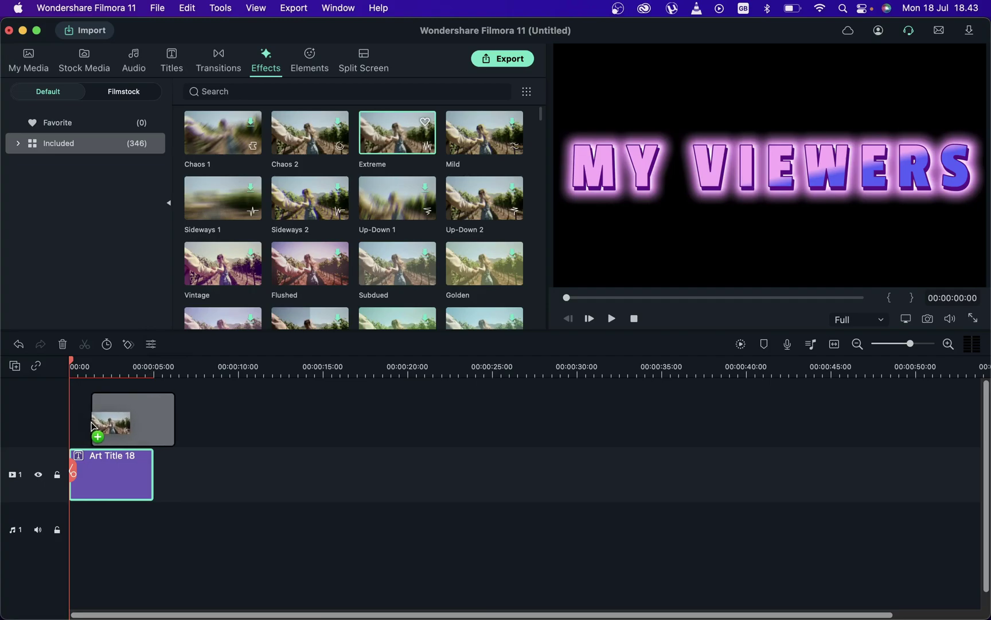
left_click_drag(92, 425, 90, 435)
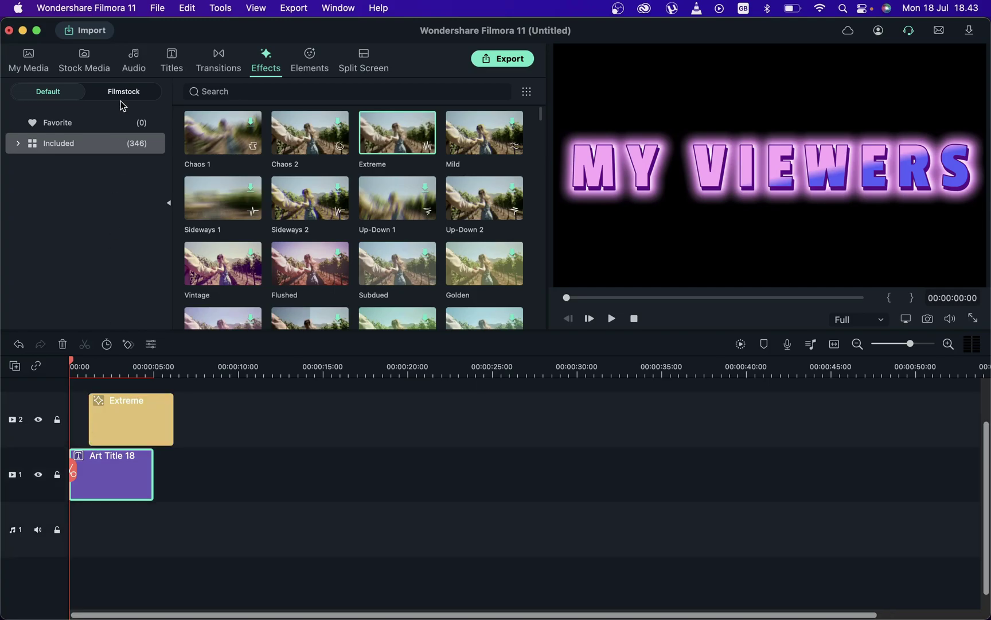
Preview the 3D transition Orb Twist 3 and place it at the title clip's start
left_click(220, 64)
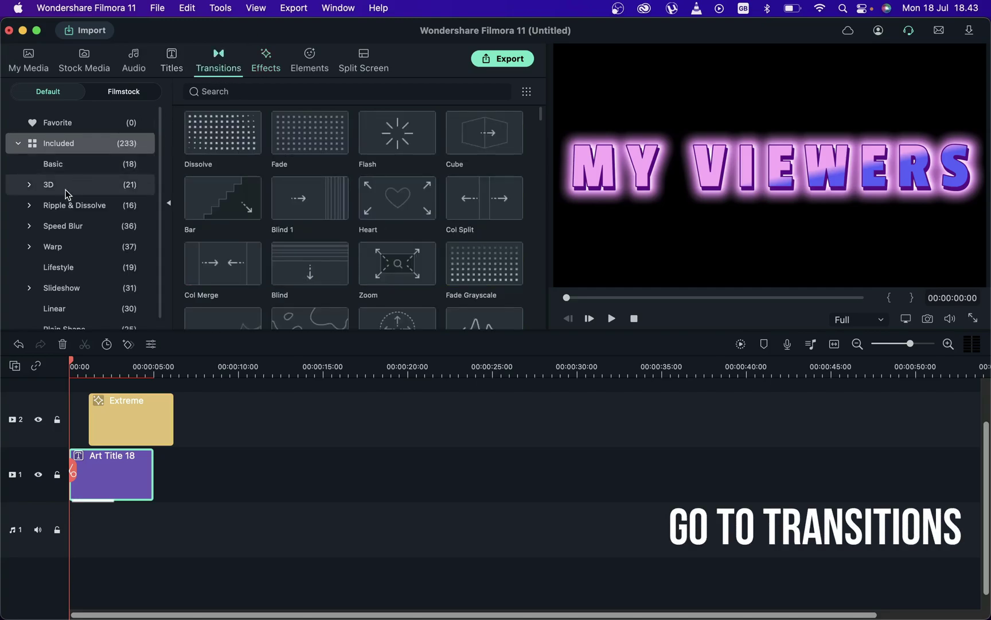
left_click(47, 187)
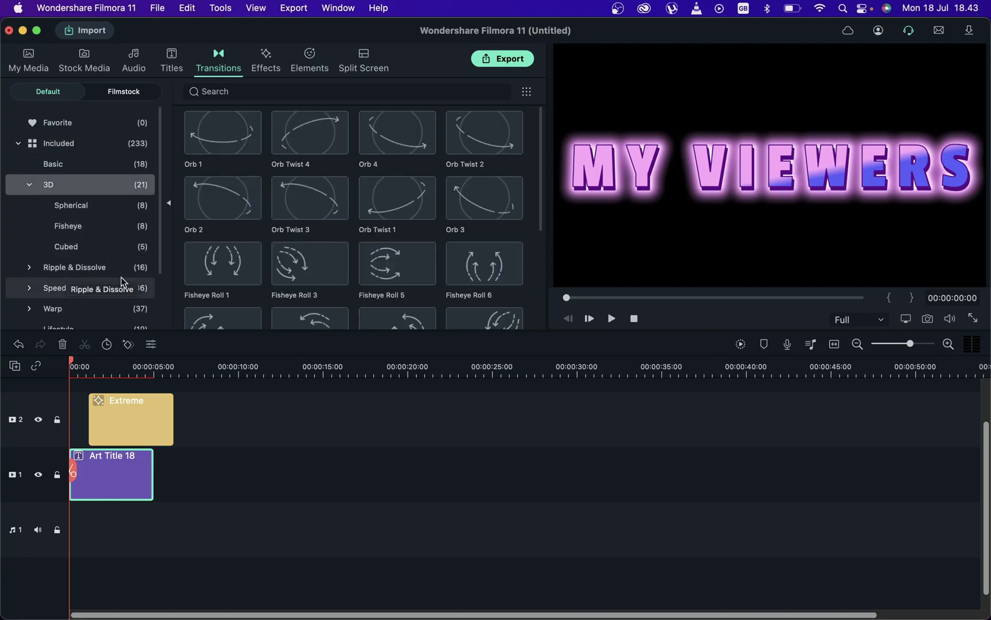
mouse_move(309, 201)
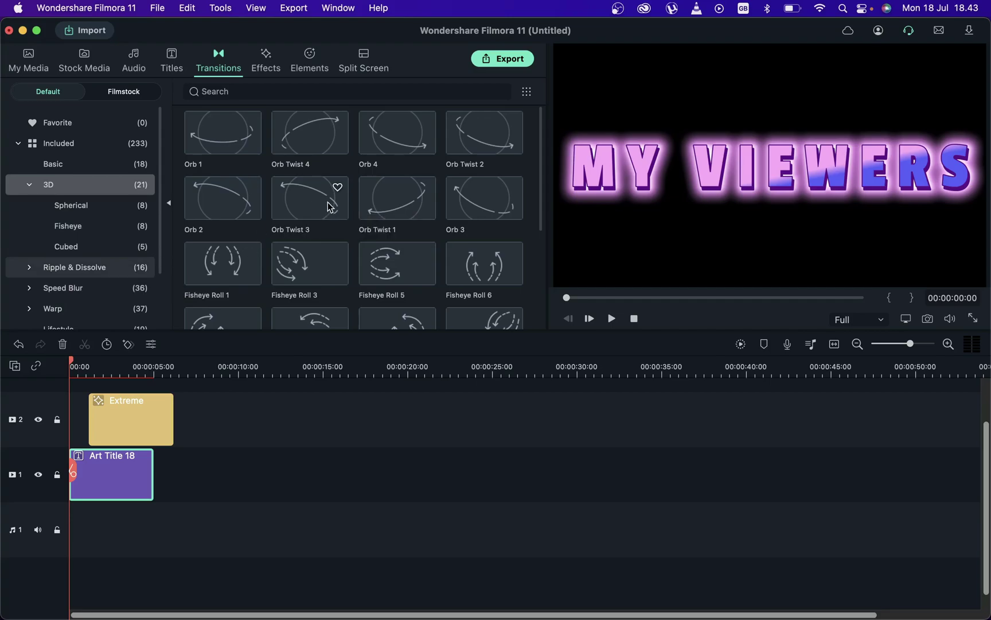
left_click(316, 203)
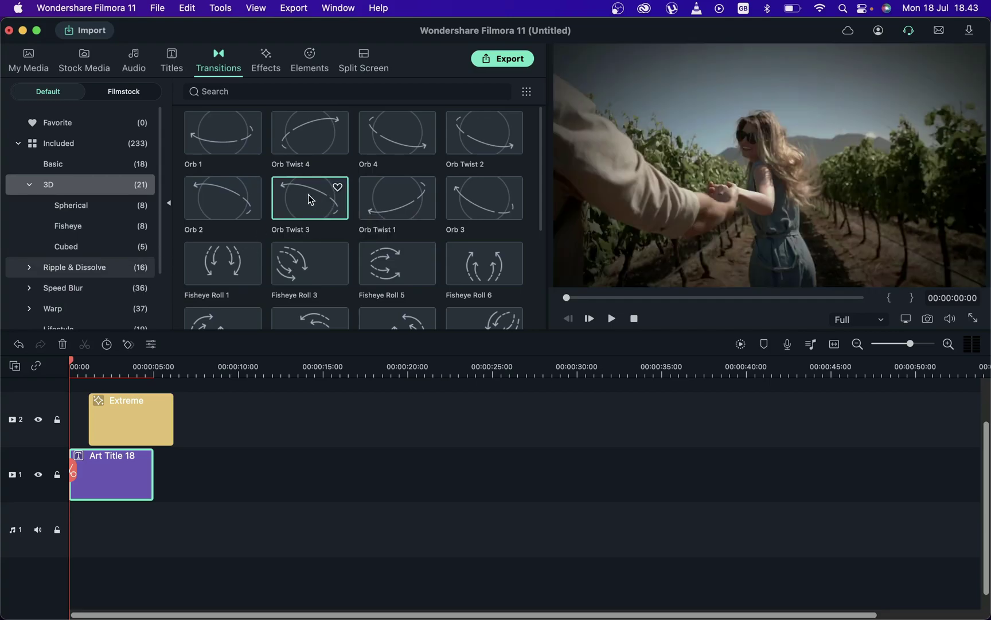
scroll(306, 201, "down", 1)
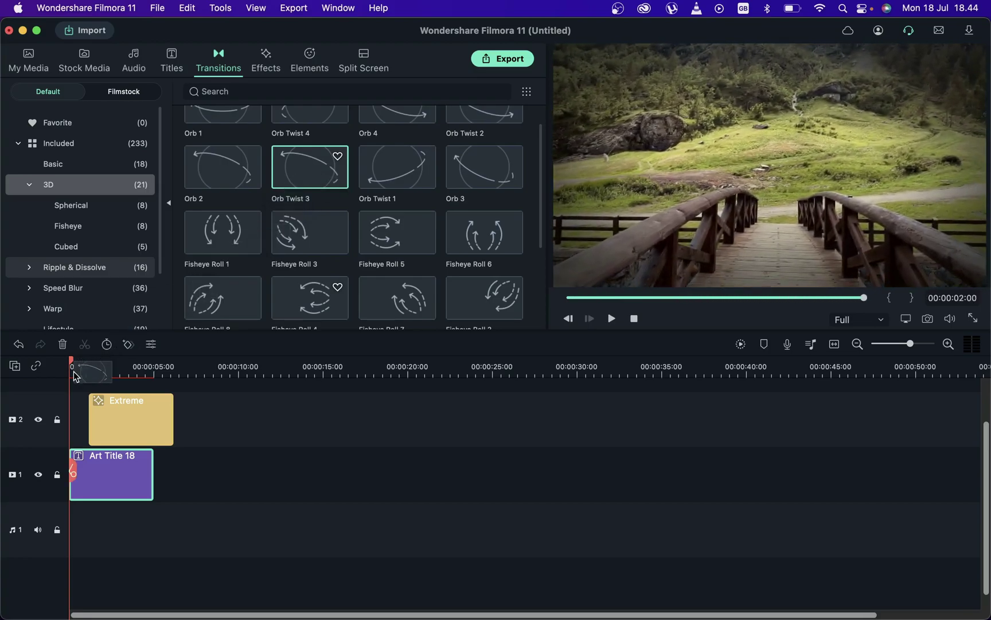
mouse_move(73, 378)
left_mouse_down()
mouse_move(87, 511)
mouse_move(72, 484)
left_mouse_up()
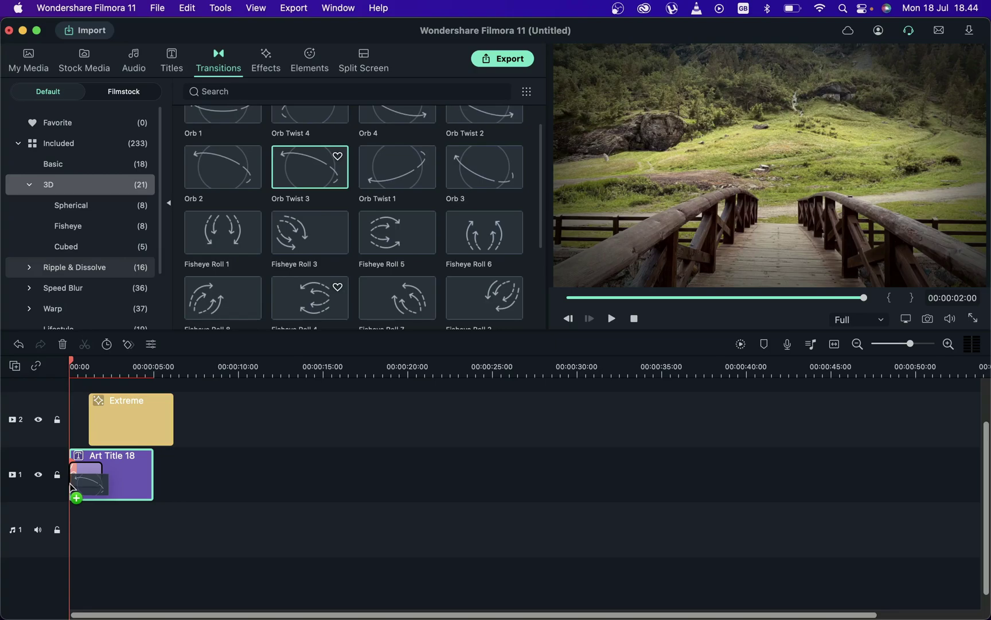
left_click_drag(71, 486, 72, 486)
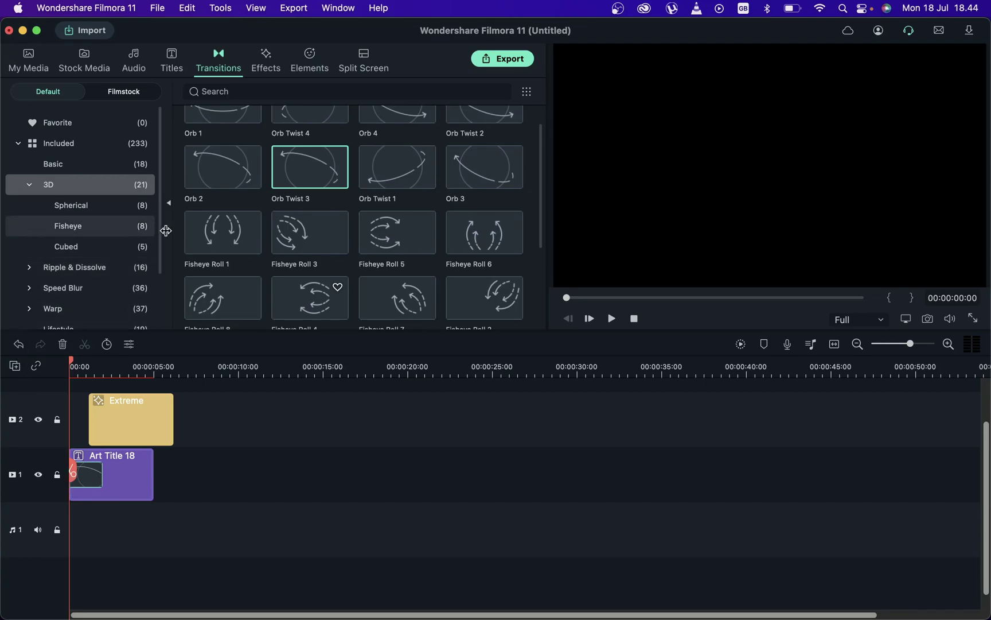
Preview Flow Free and Likes, then put Flow Free on the audio track under the title
left_click(132, 62)
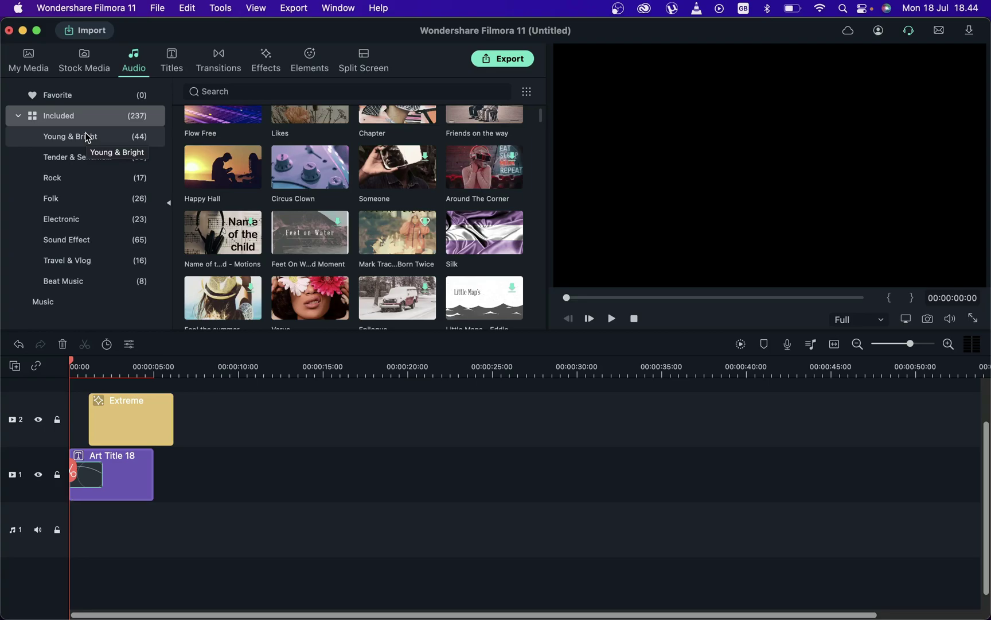
scroll(274, 206, "up", 2)
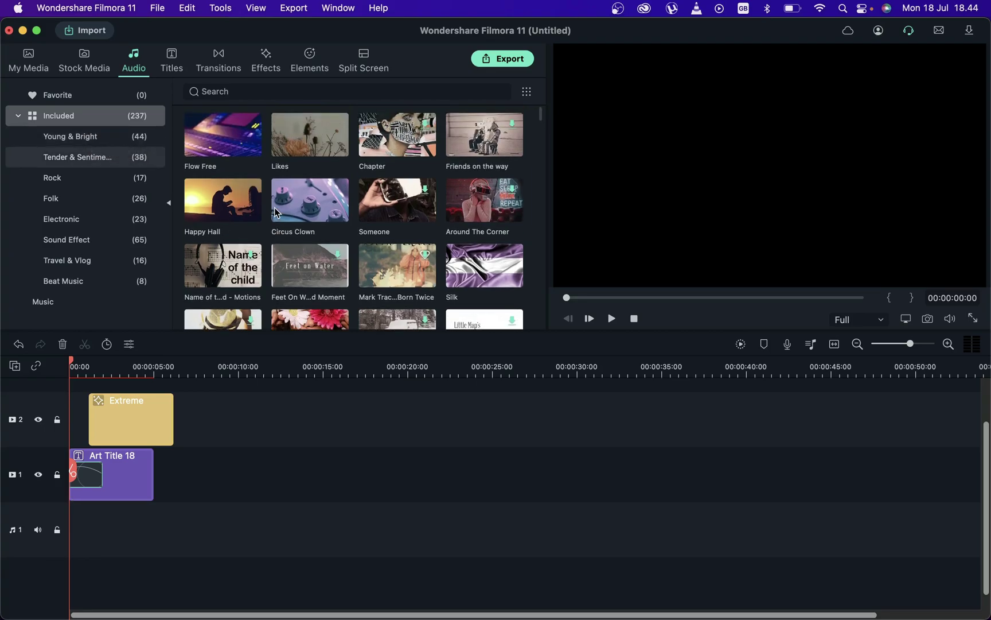
left_click(233, 135)
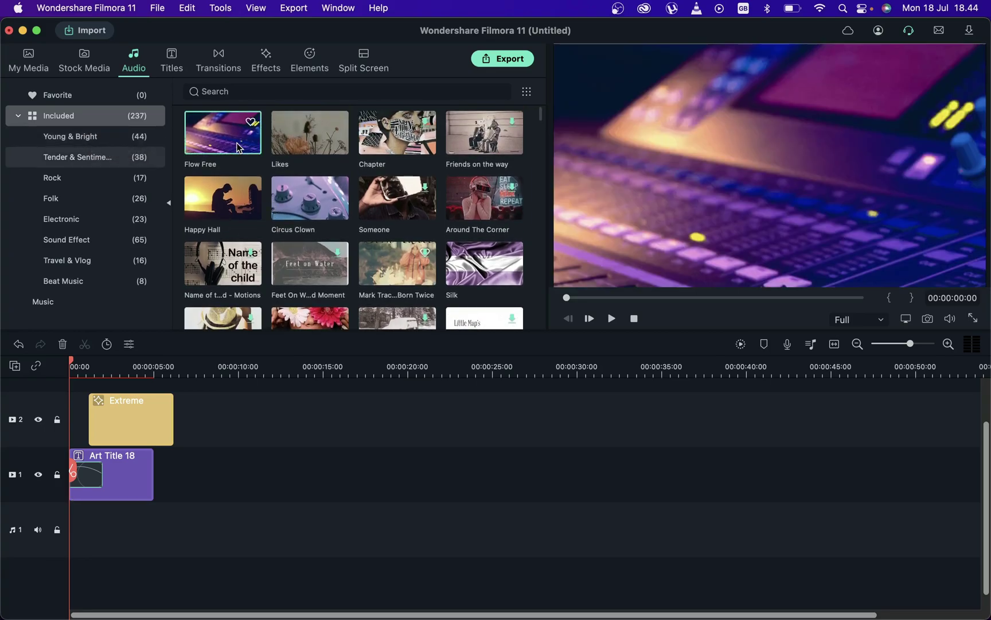
left_click(324, 138)
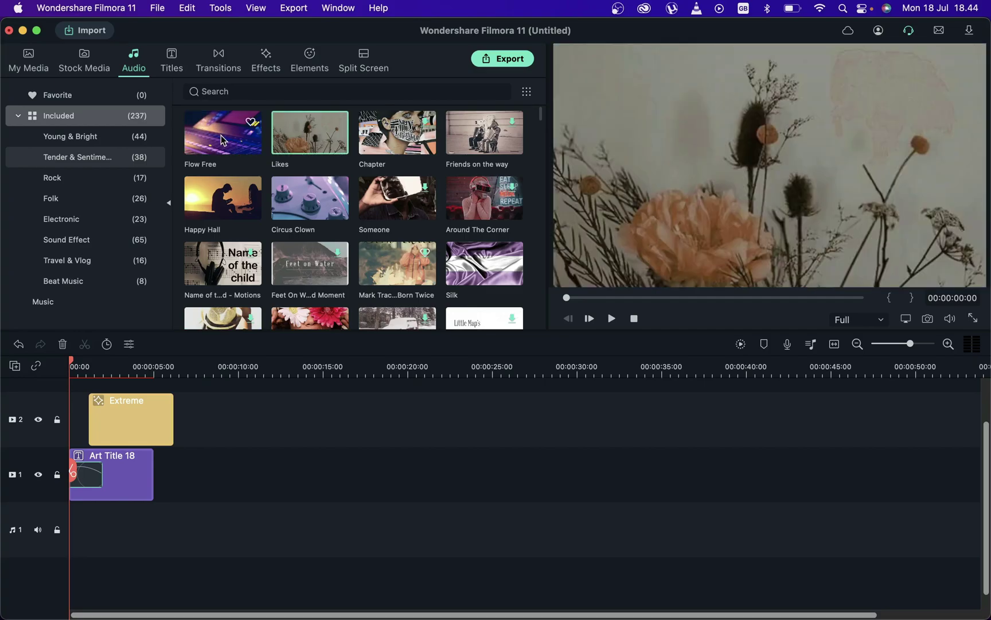
mouse_move(221, 137)
left_mouse_down()
mouse_move(185, 243)
mouse_move(63, 458)
mouse_move(73, 481)
left_mouse_up()
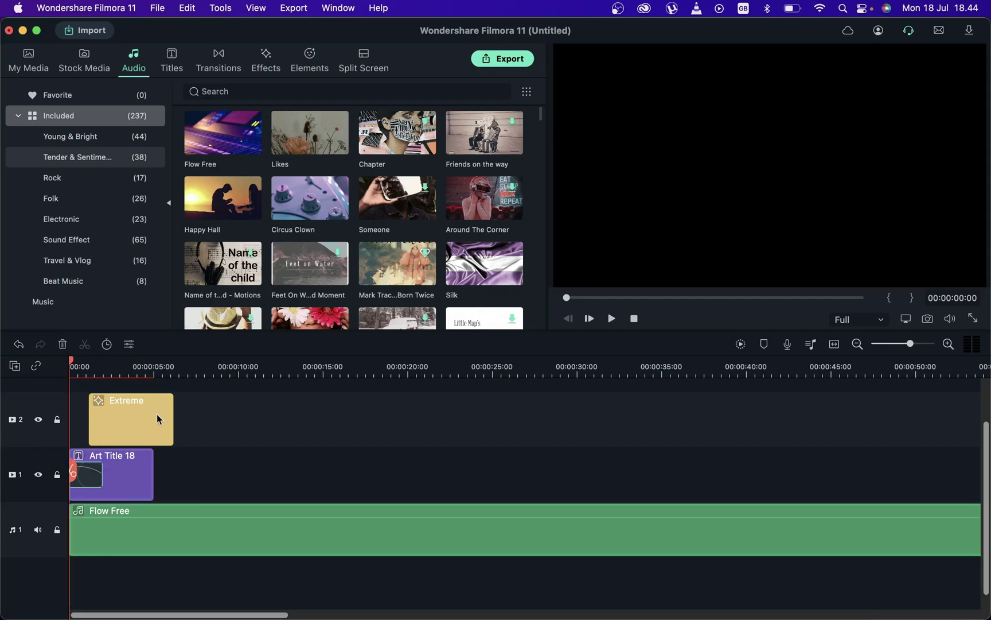
Trim the end of the Flow Free clip to finish near five seconds
left_click(899, 343)
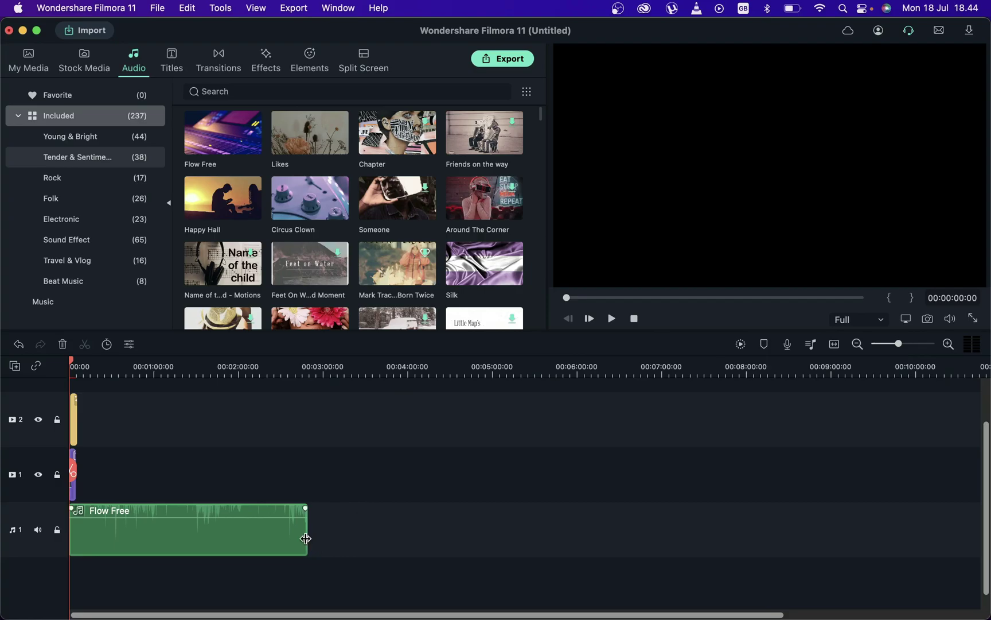
left_click_drag(306, 539, 87, 527)
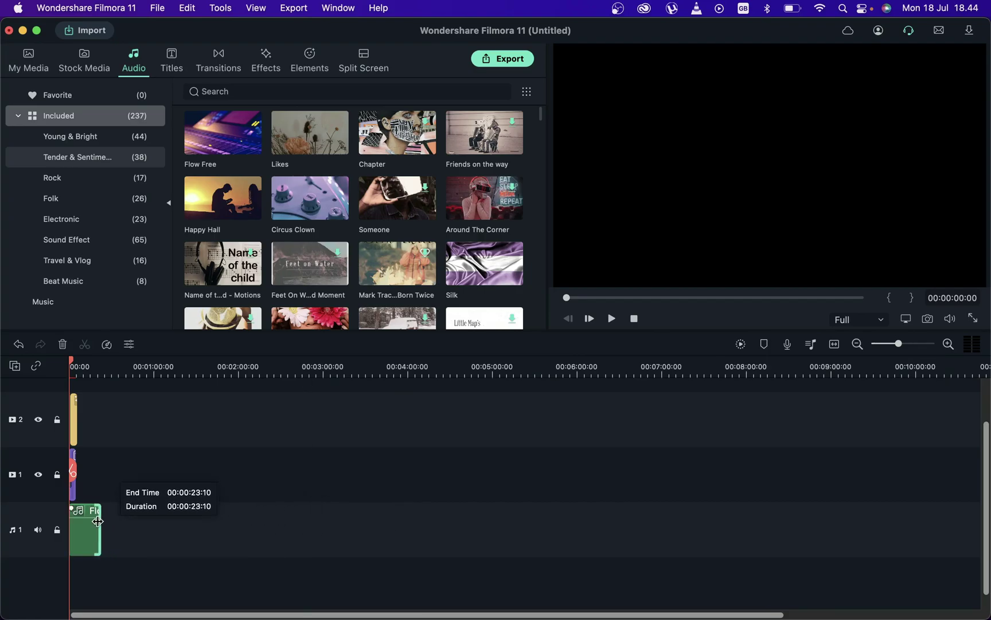
left_click(858, 344)
left_click(857, 344)
left_click(948, 344)
left_click(948, 344)
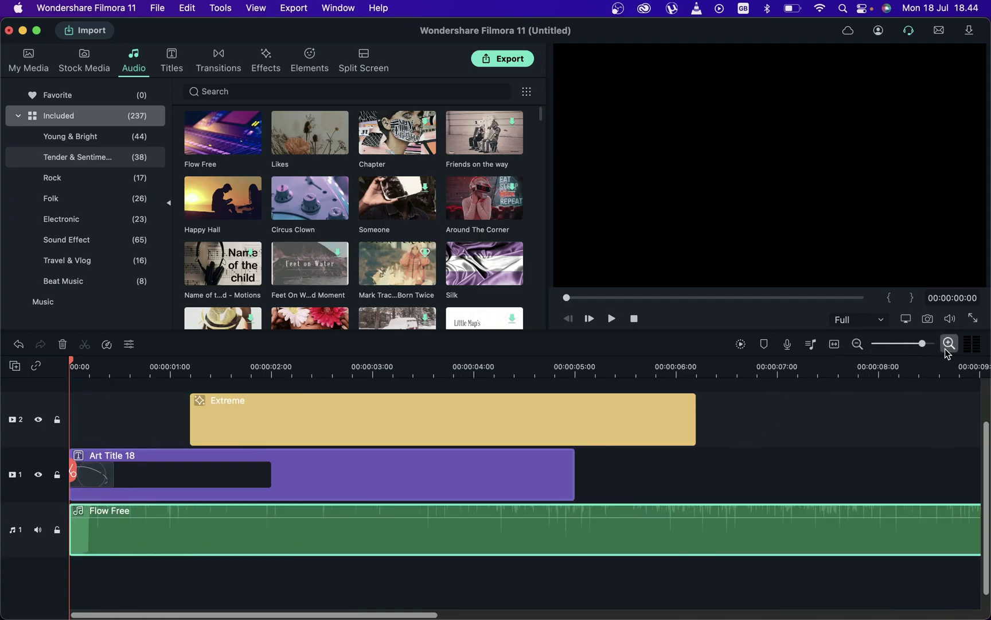
left_click(857, 344)
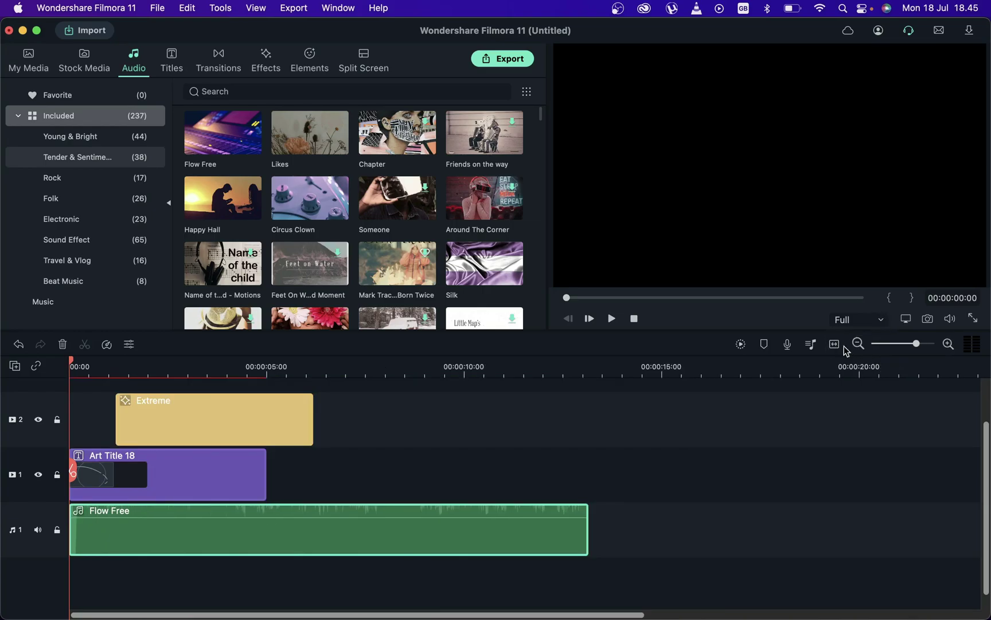
left_click_drag(587, 530, 313, 513)
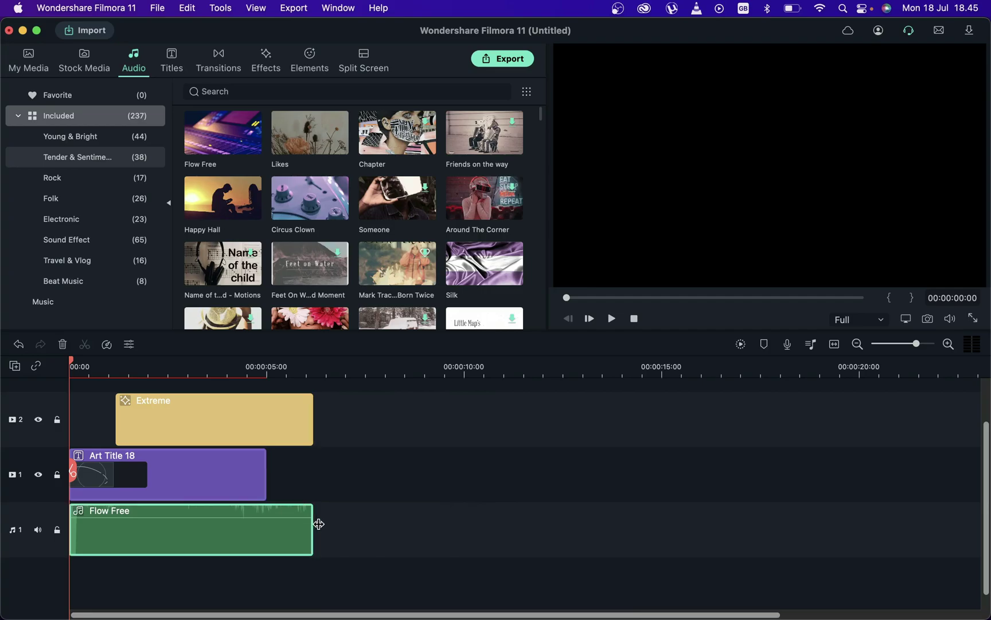
left_click(948, 344)
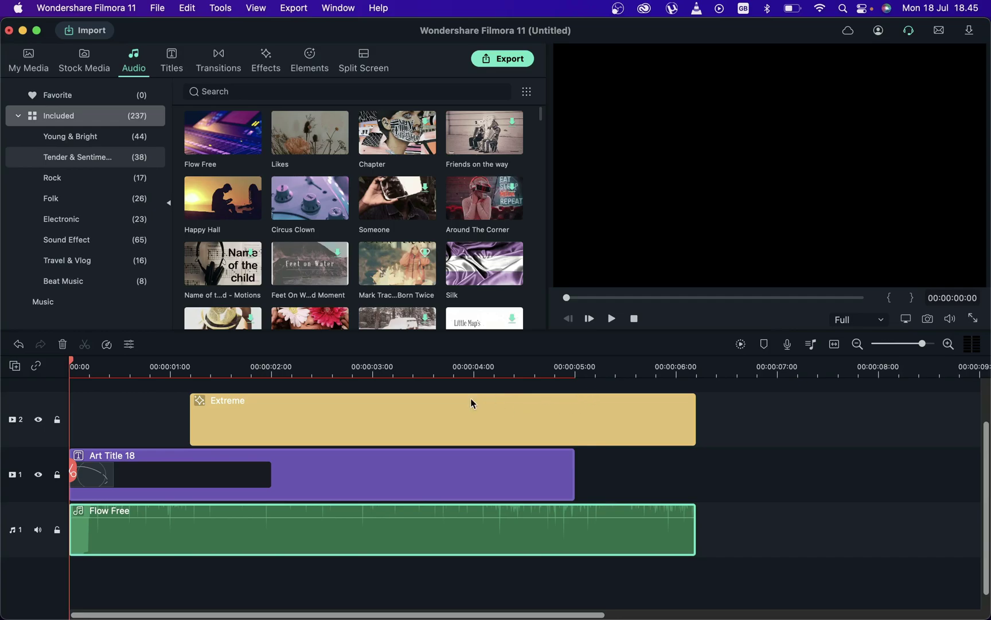
Shorten Art Title 18 and play the project to find the five-second mark
left_click(492, 459)
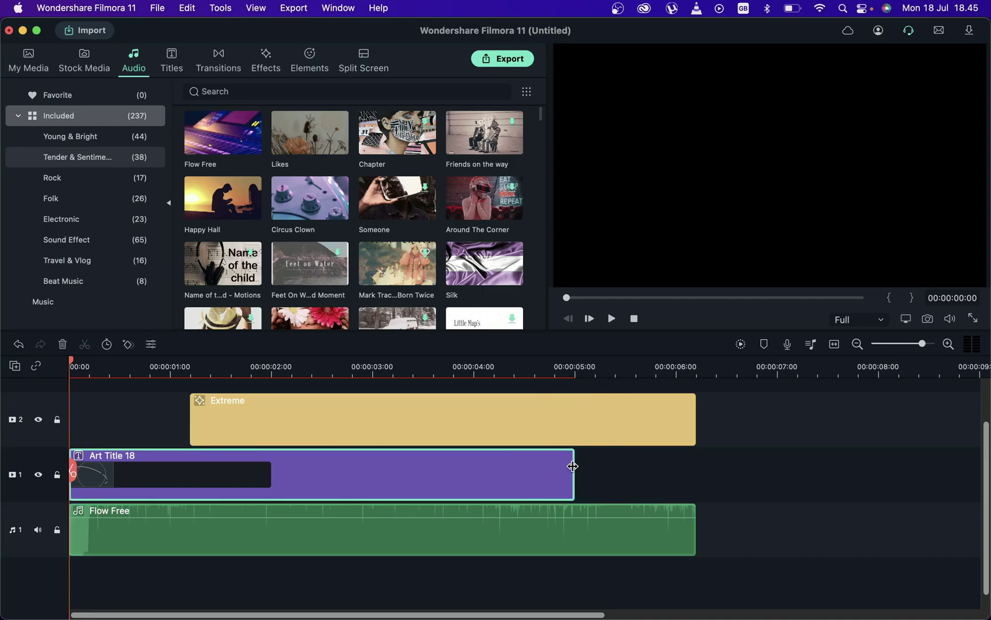
left_click_drag(574, 471, 549, 463)
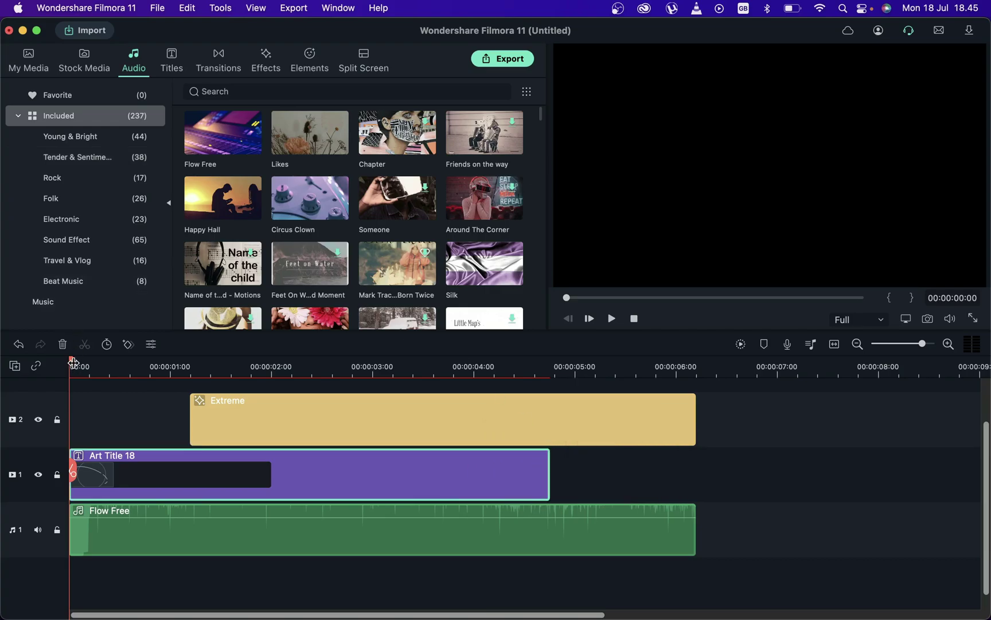
left_click(612, 317)
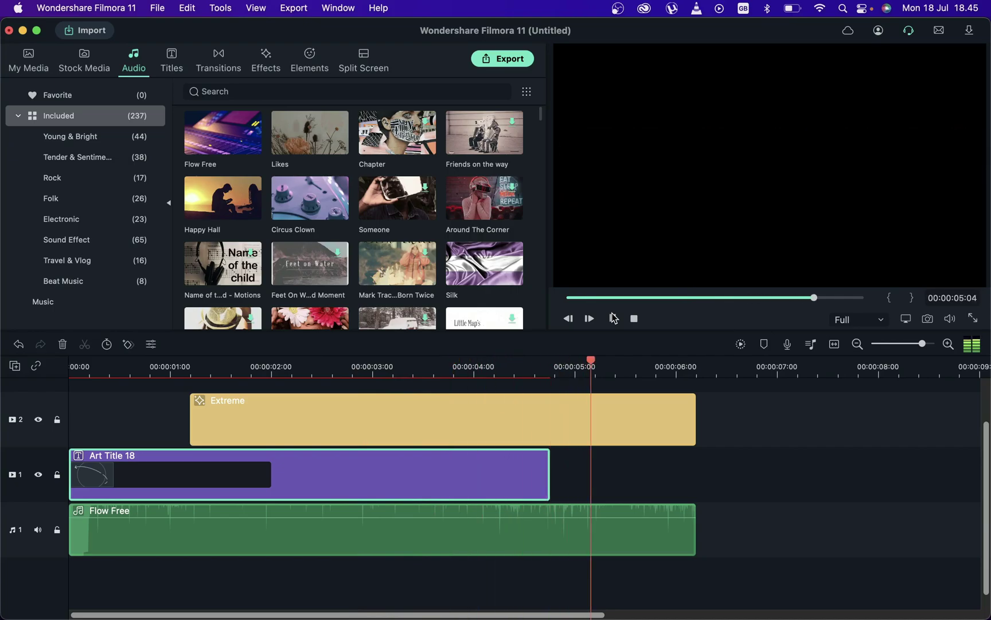
left_click(612, 317)
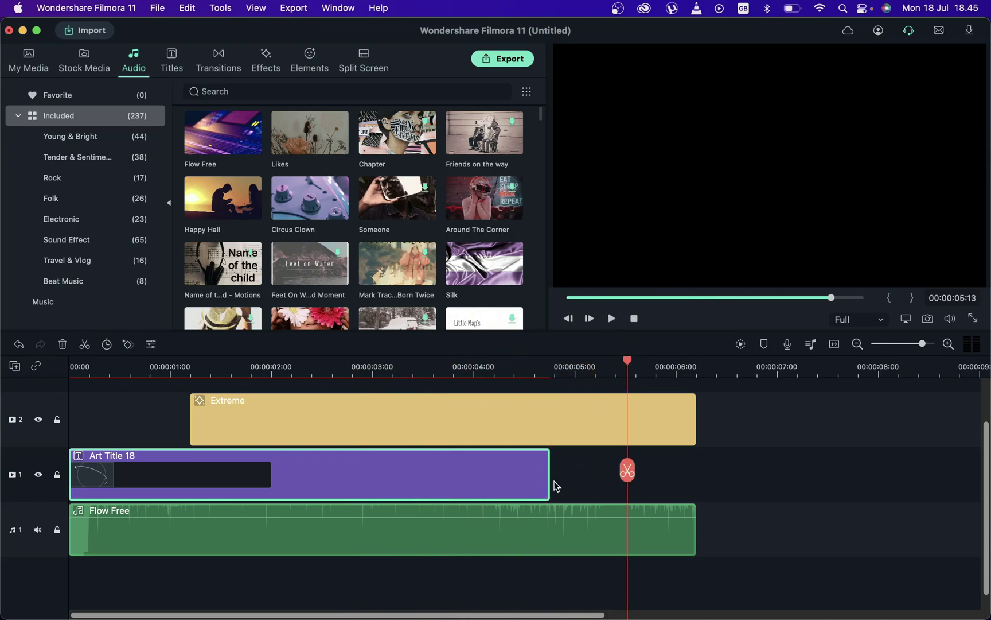
End Art Title 18 at 00:00:05:04 and trim Extreme and Flow Free to match
left_click_drag(548, 480, 635, 481)
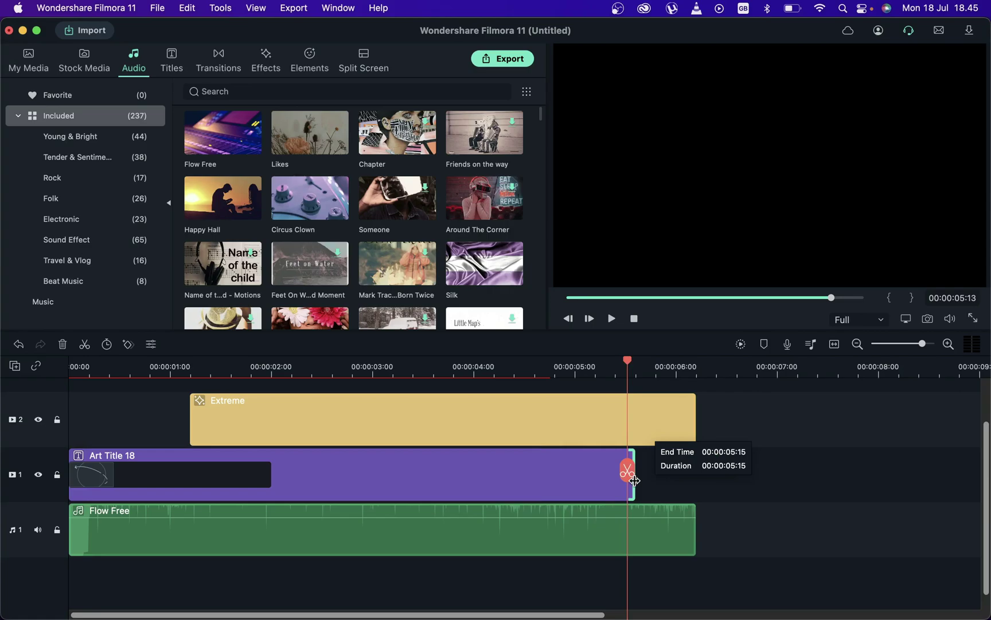
left_click_drag(635, 480, 583, 479)
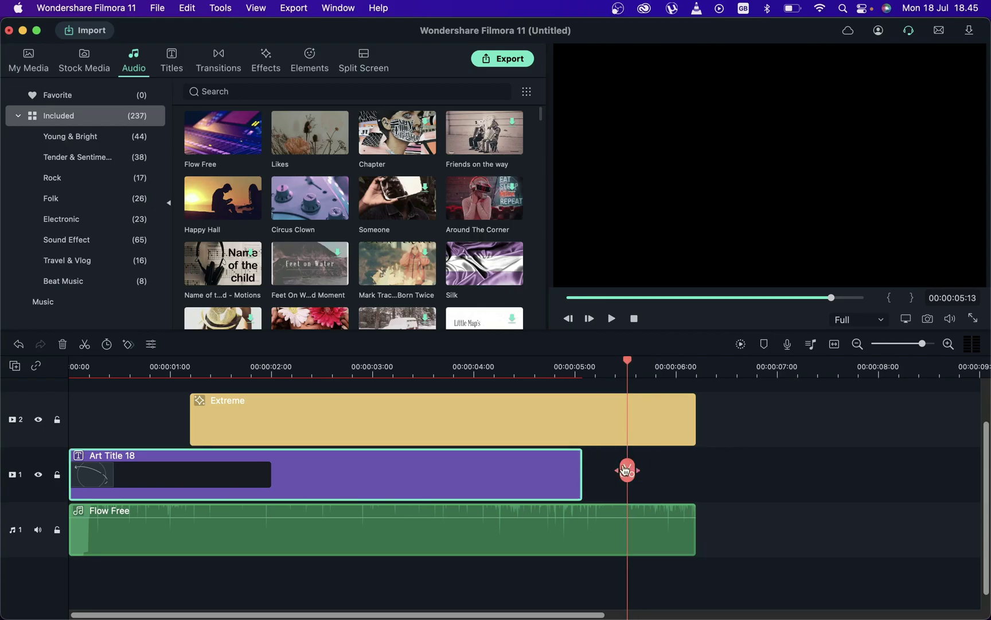
mouse_move(695, 423)
left_mouse_down()
mouse_move(612, 437)
mouse_move(582, 427)
left_mouse_up()
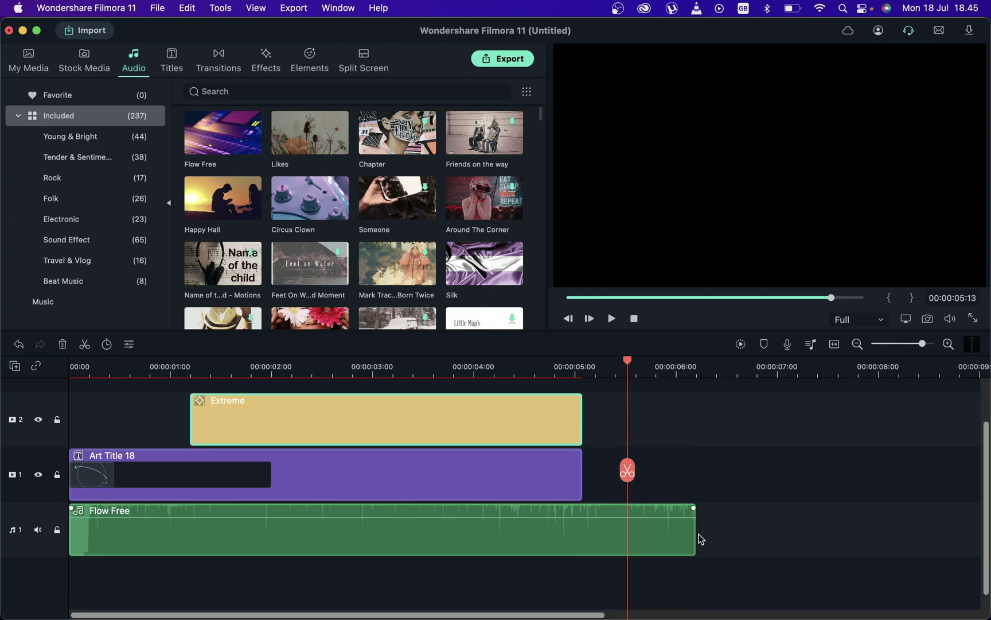
mouse_move(693, 532)
left_click_drag(693, 530, 593, 524)
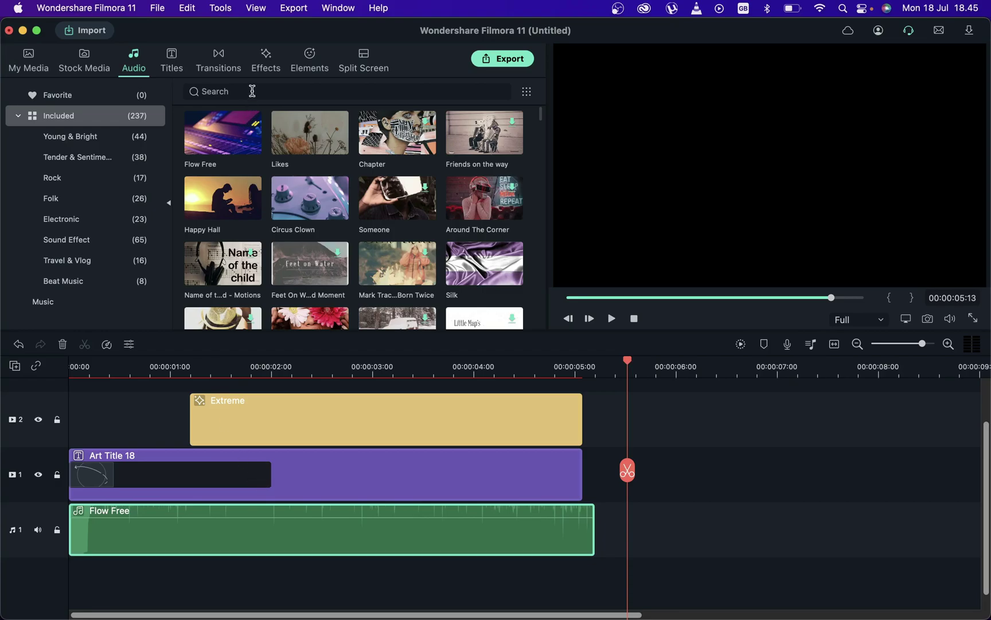
Browse the Included Overlays Damaged Film and Old Film, finishing on Lens Flares
left_click(267, 58)
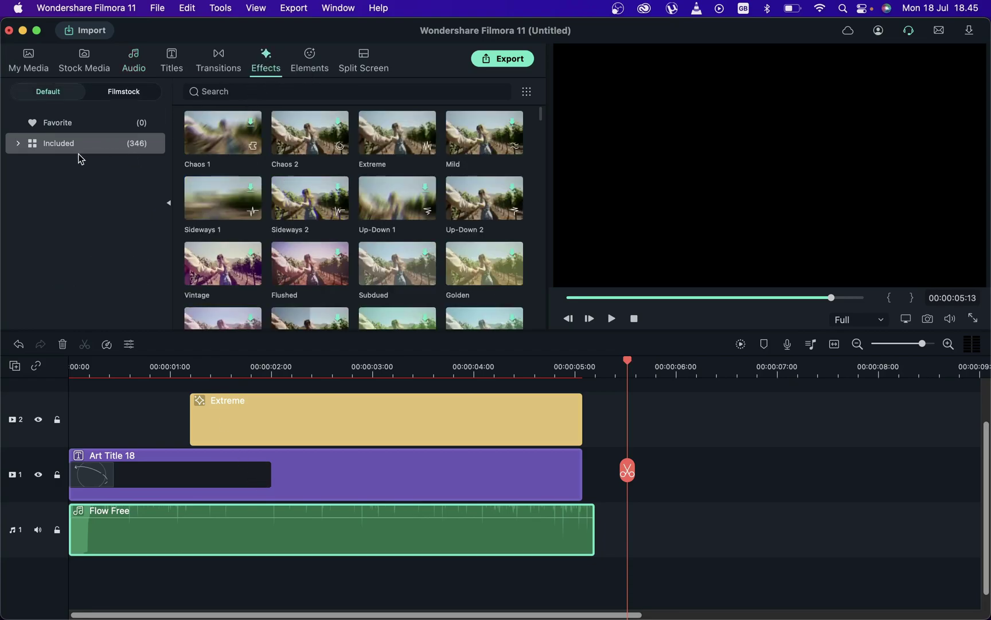
left_click(25, 146)
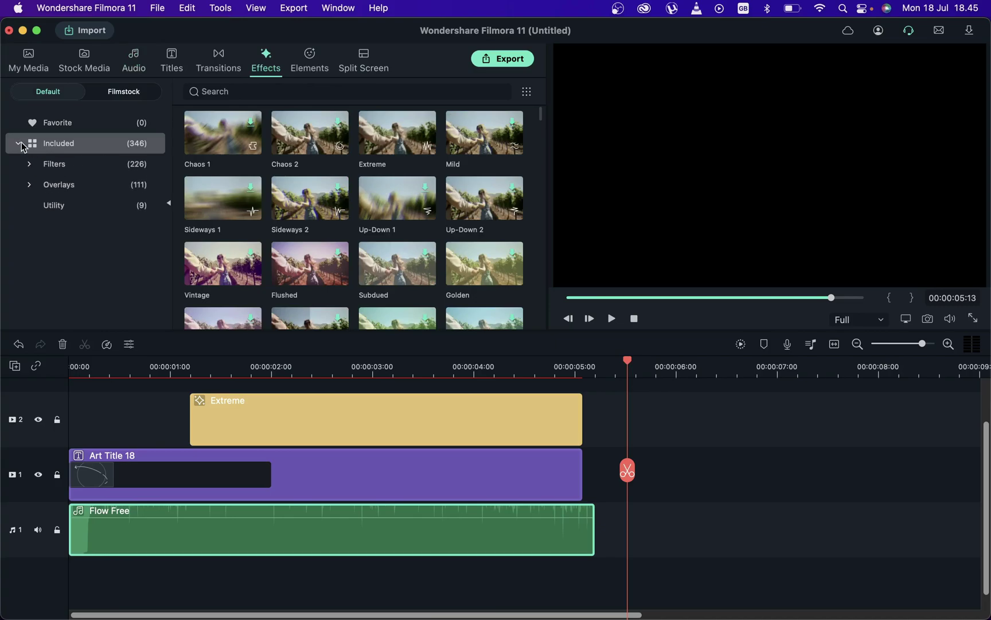
left_click(28, 185)
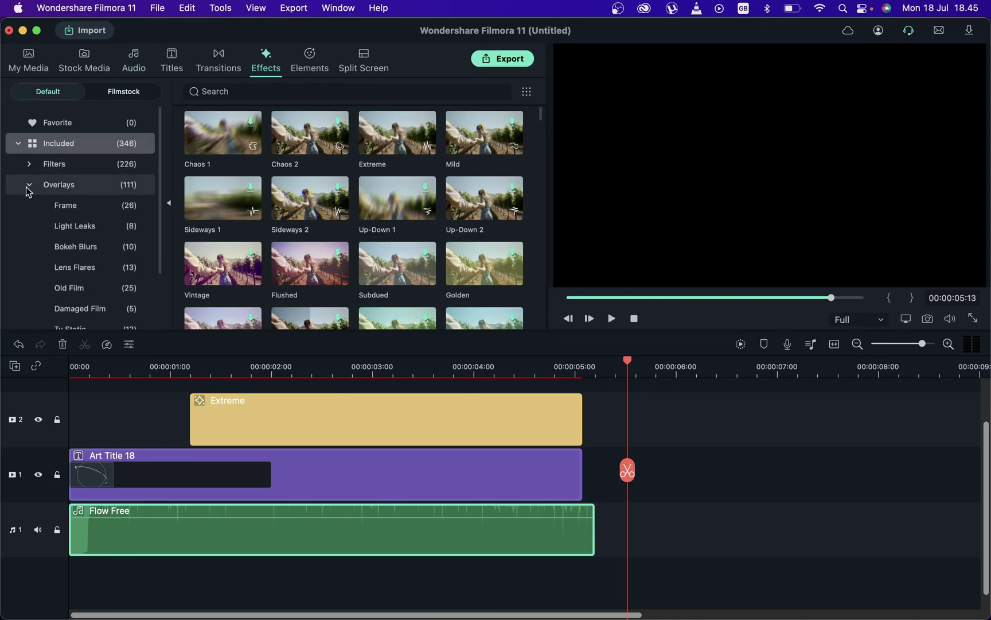
scroll(121, 226, "down", 3)
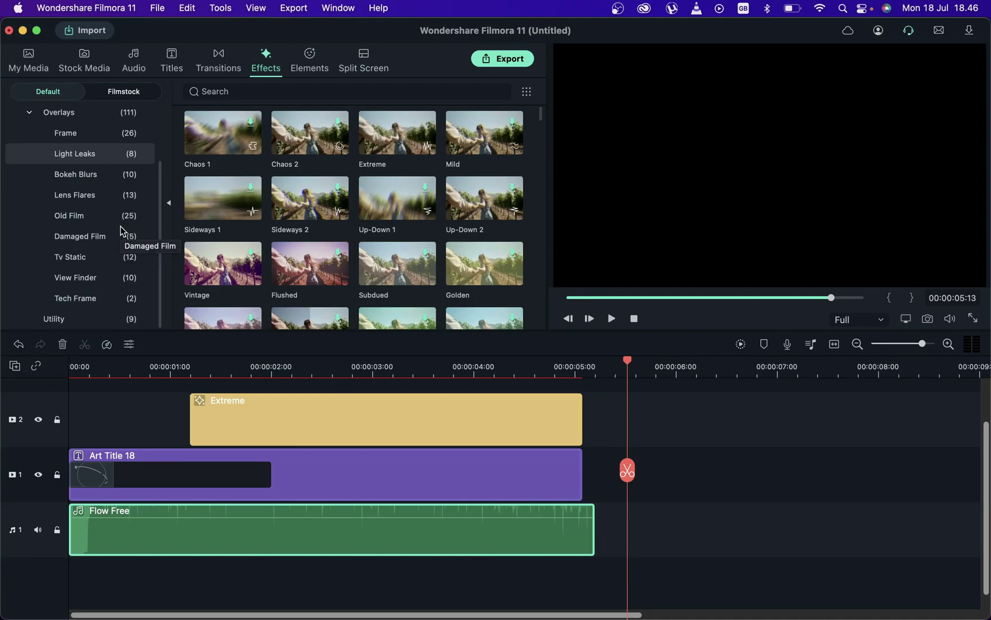
left_click(81, 237)
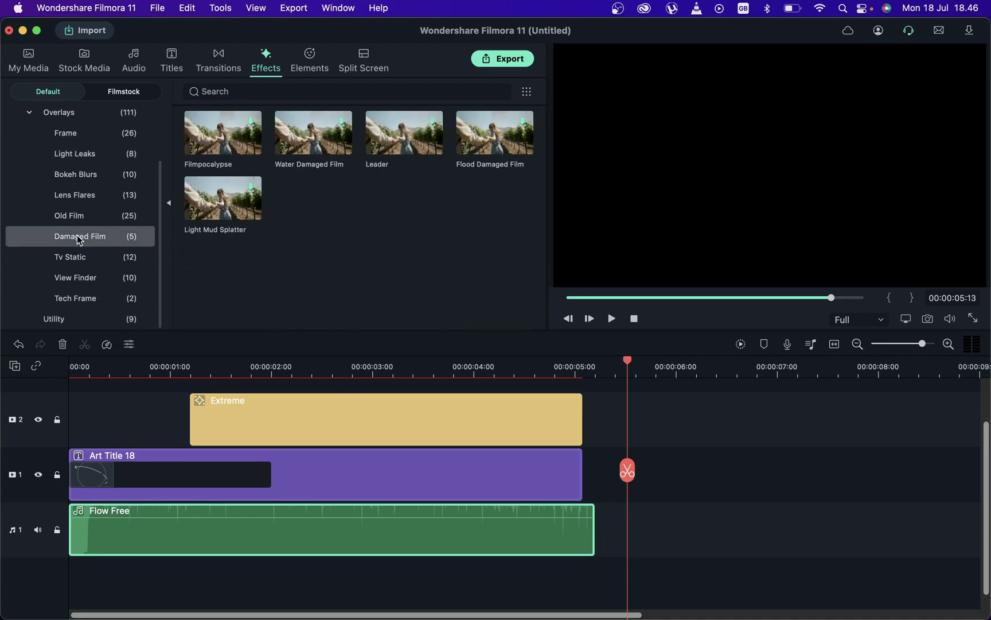
left_click(77, 217)
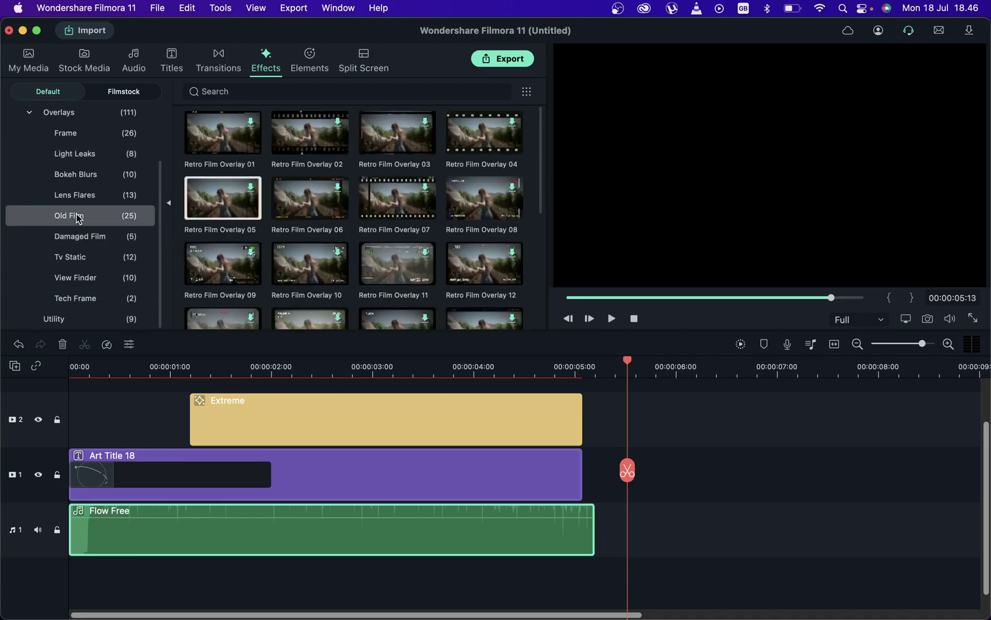
left_click(61, 198)
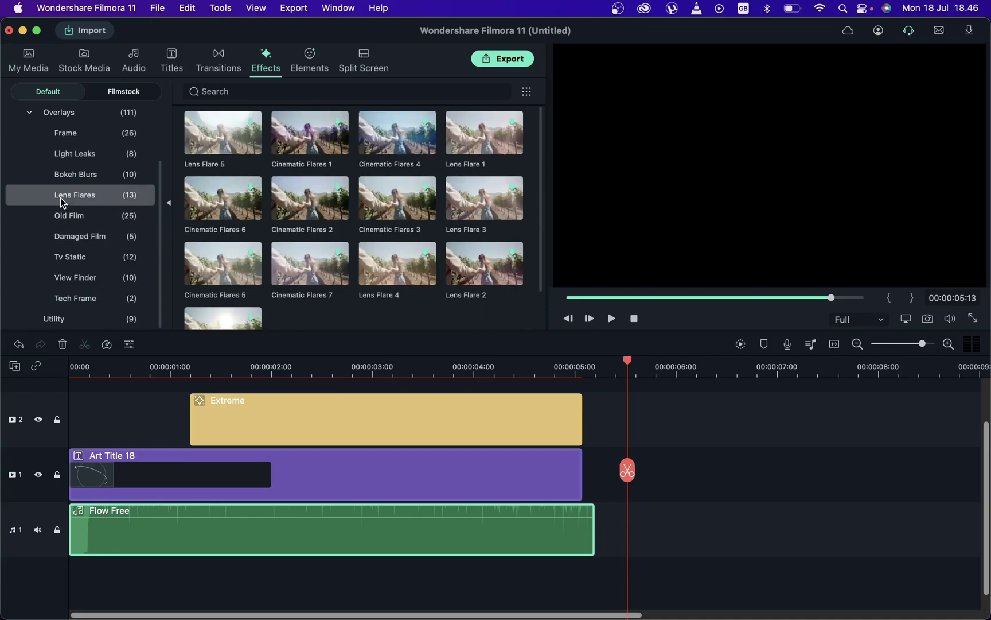
scroll(61, 198, "up", 4)
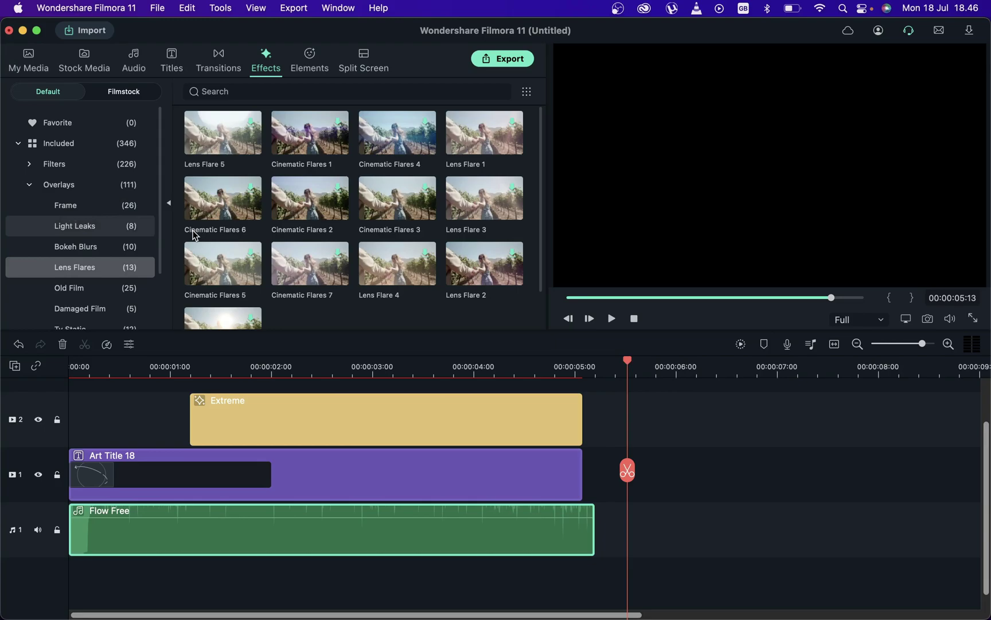
scroll(67, 206, "down", 4)
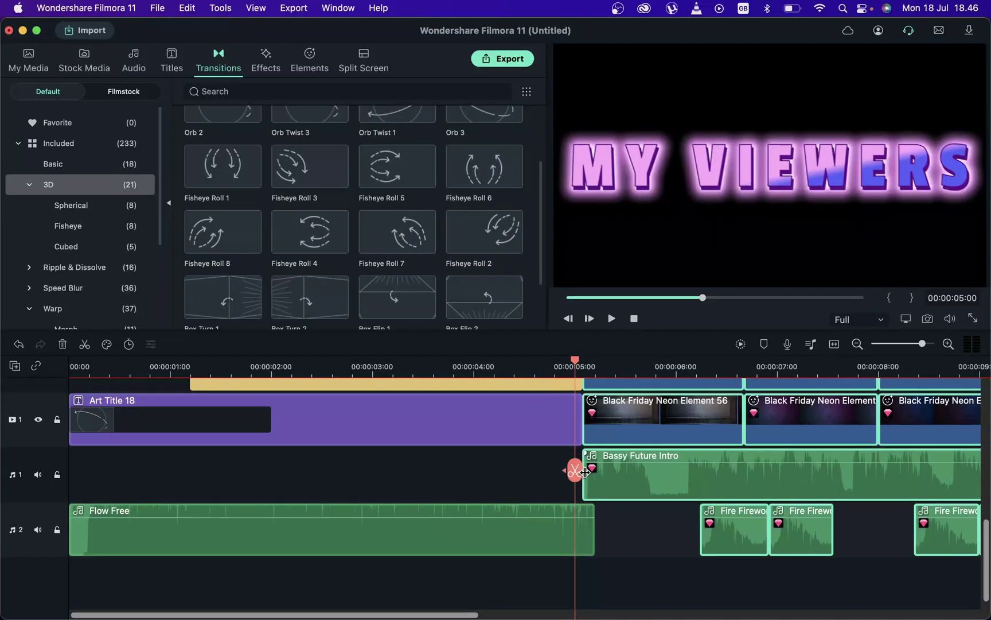
scroll(585, 471, "up", 4)
scroll(584, 470, "right", 3)
scroll(585, 471, "right", 3)
scroll(585, 470, "up", 4)
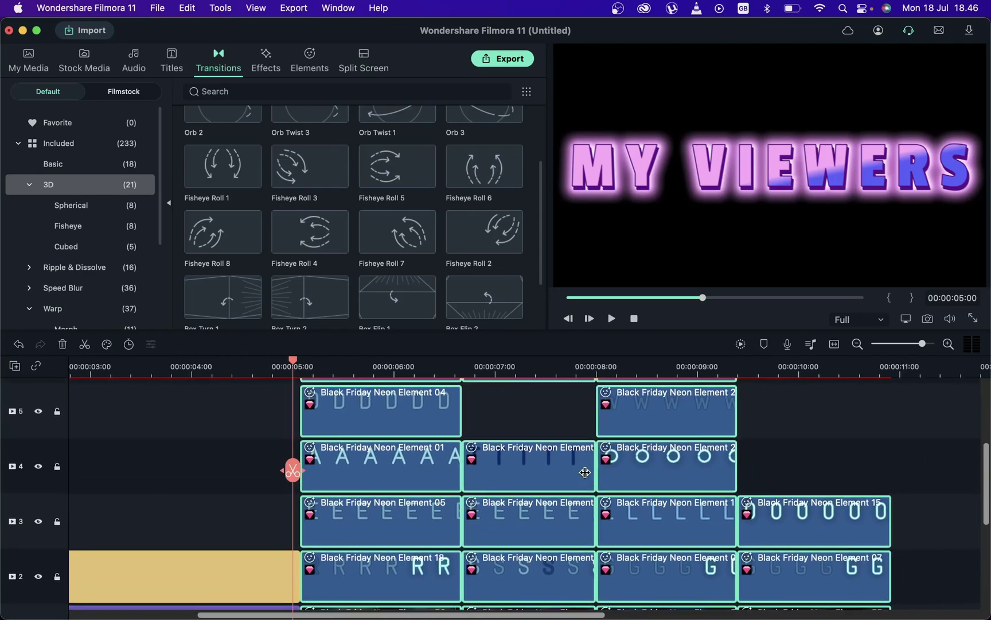
scroll(585, 471, "up", 4)
scroll(585, 471, "down", 2)
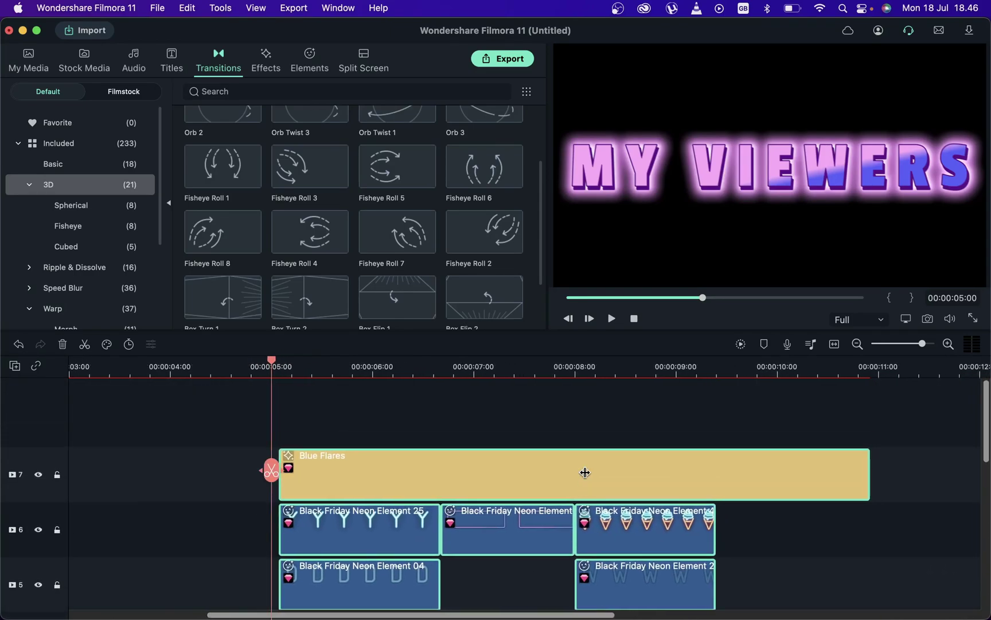
scroll(586, 471, "up", 2)
scroll(585, 471, "down", 1)
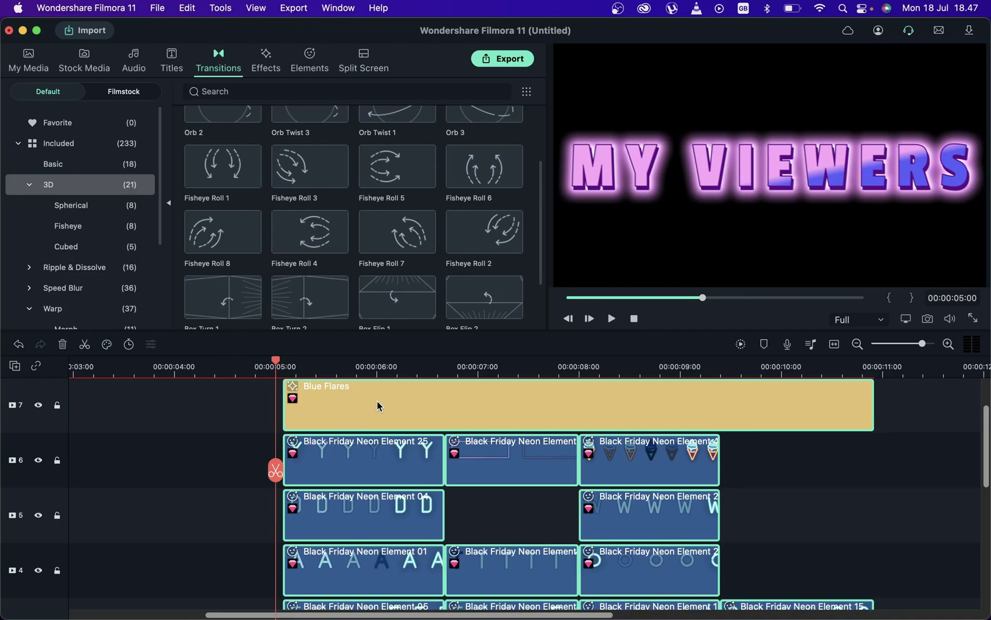
left_click(611, 319)
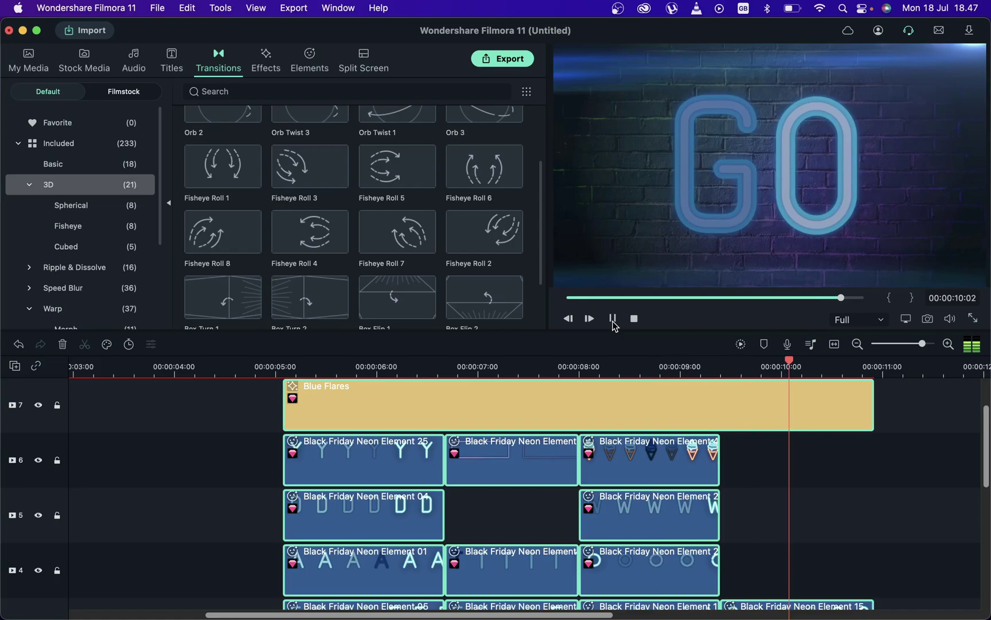
left_click(613, 319)
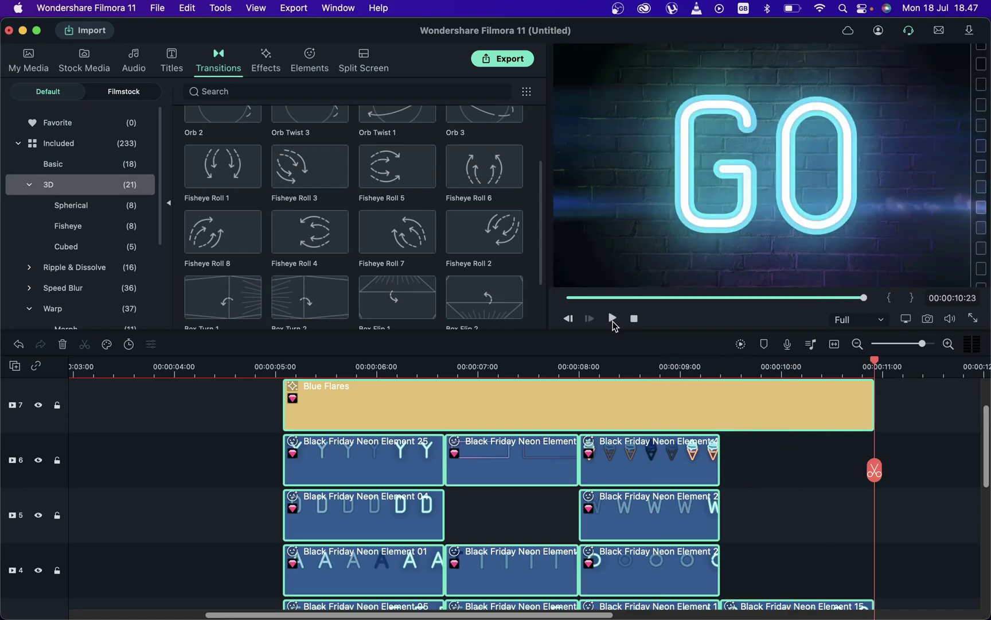